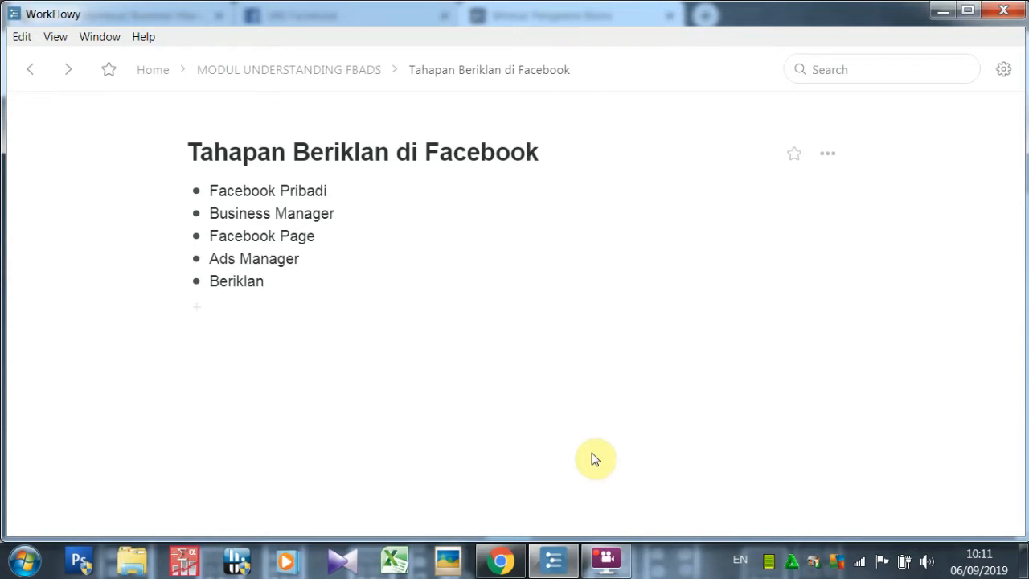
Find the business.facebook.com address under 'Cara Membuat Business Manager' in WorkFlowy, then return to the browser.
click(509, 568)
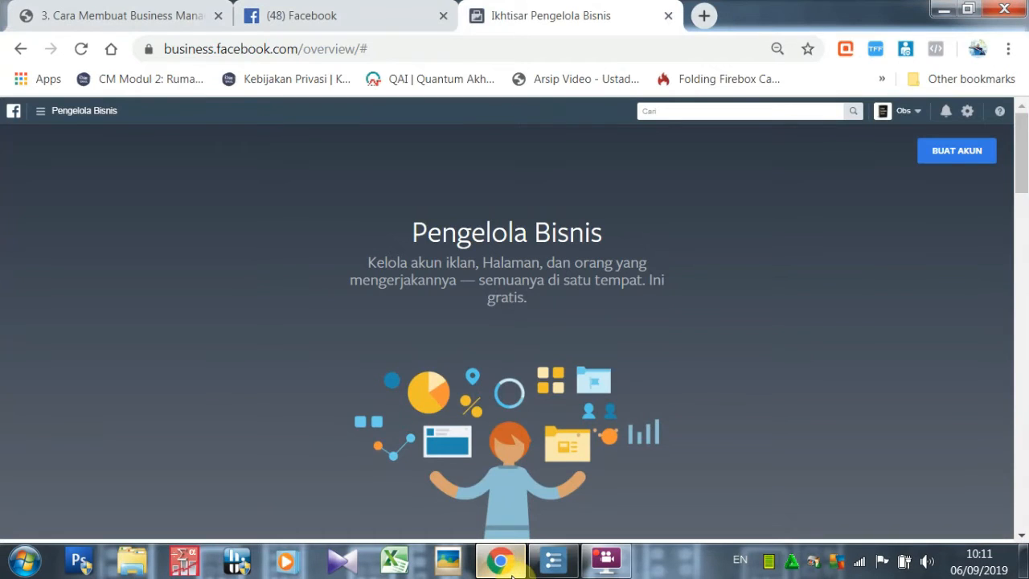
click(537, 569)
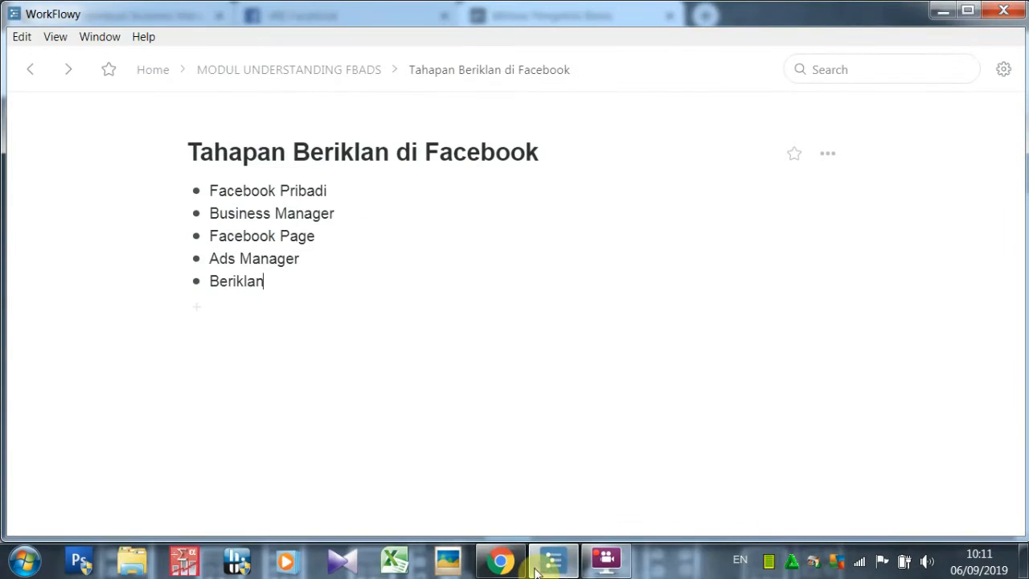
click(321, 76)
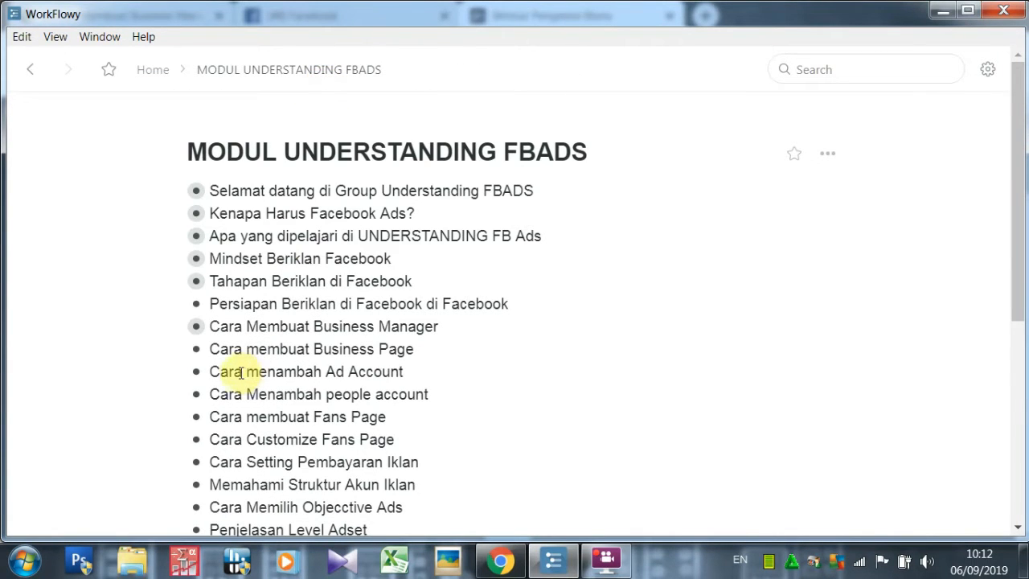
mouse_move(197, 349)
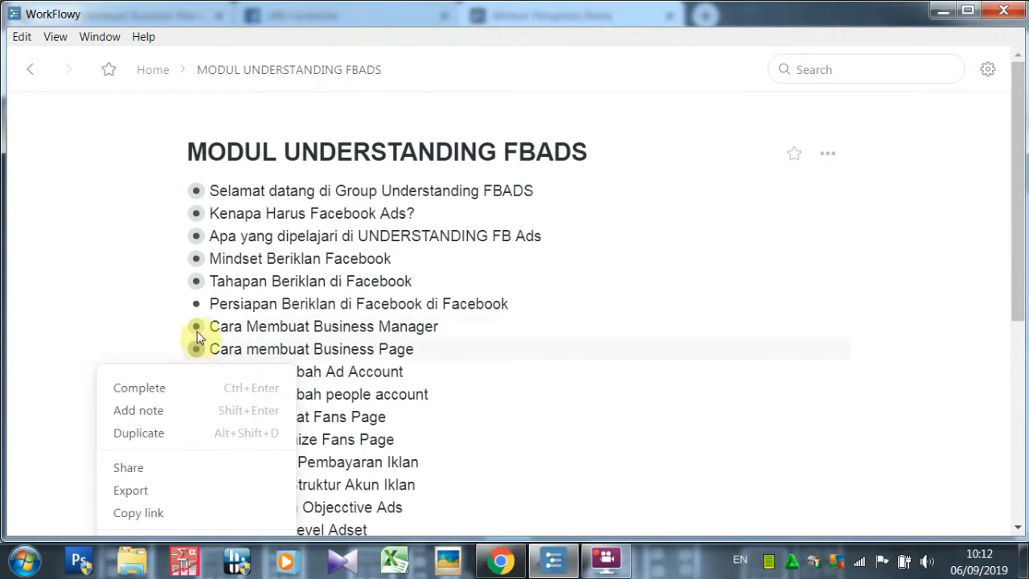
click(197, 327)
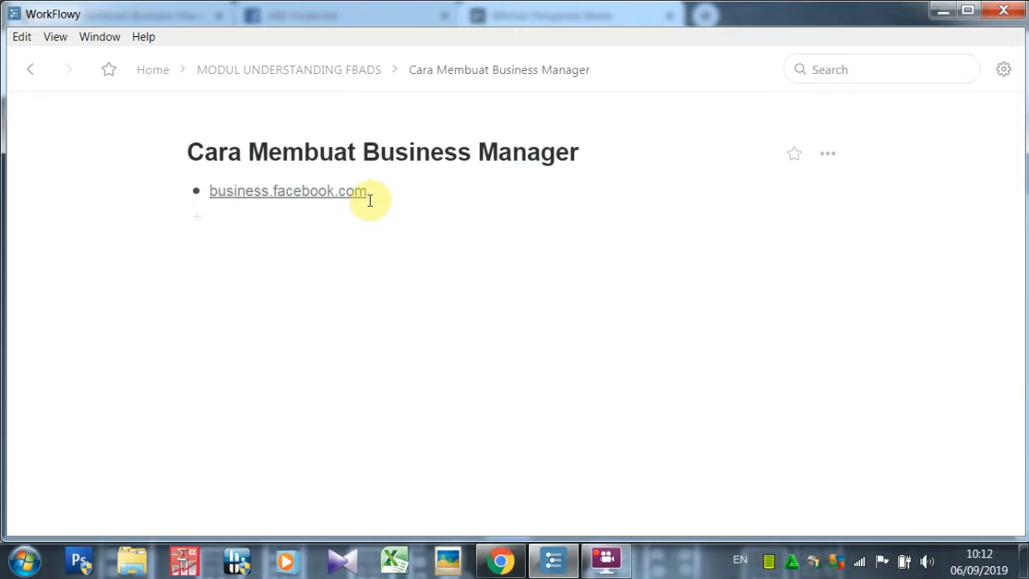
click(500, 561)
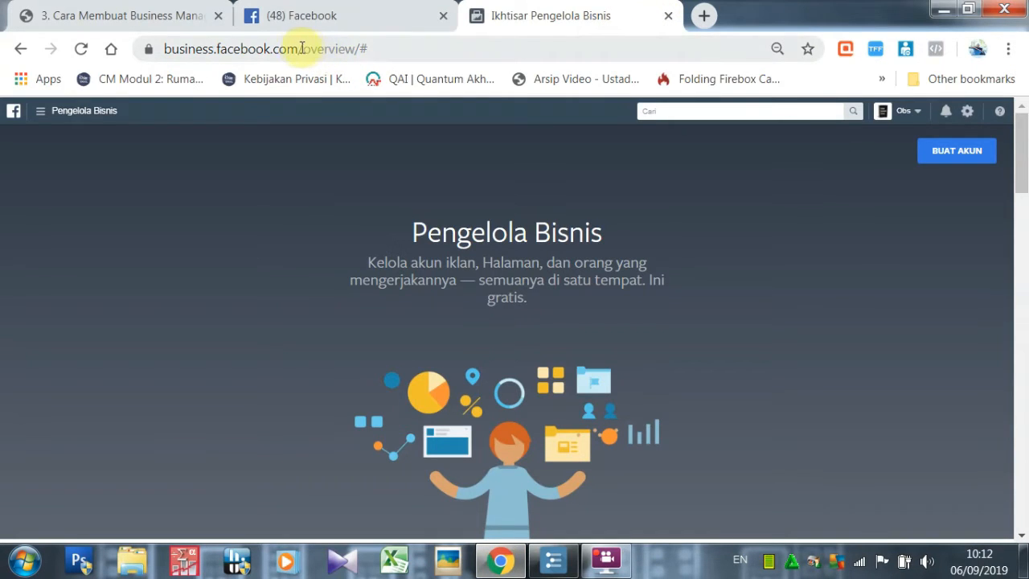
drag(302, 48, 167, 57)
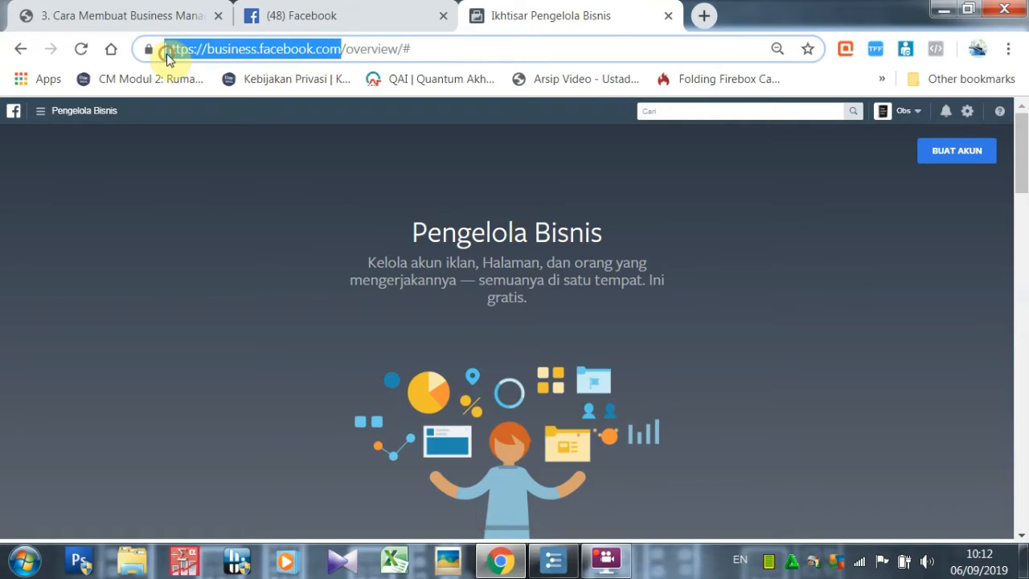
click(427, 44)
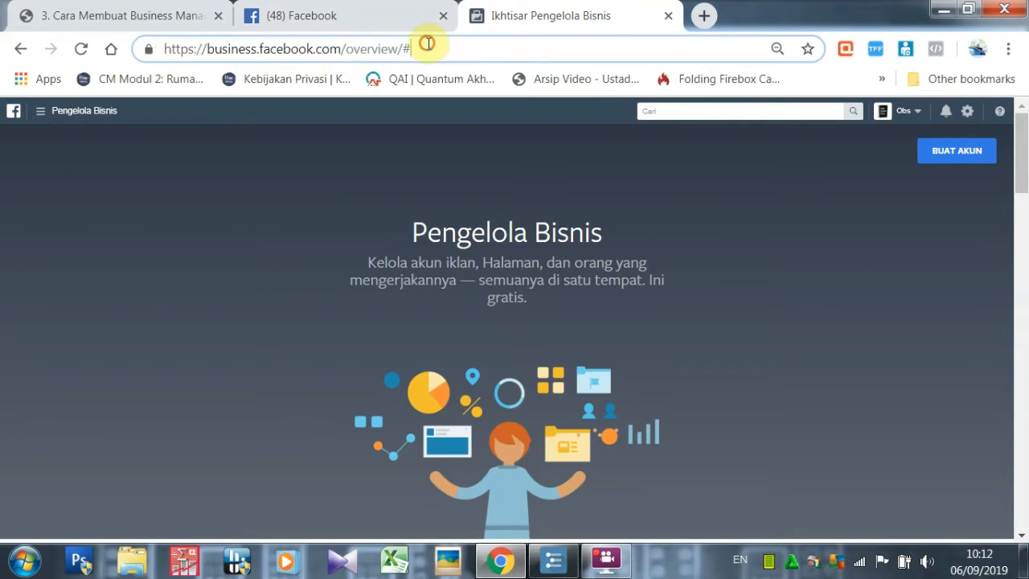
click(476, 202)
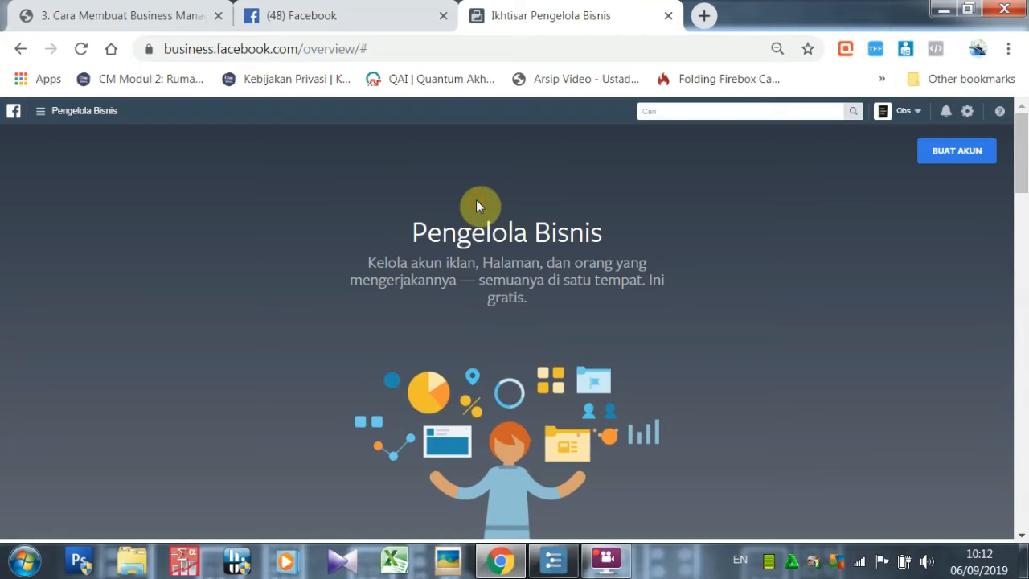
drag(1021, 153, 1025, 212)
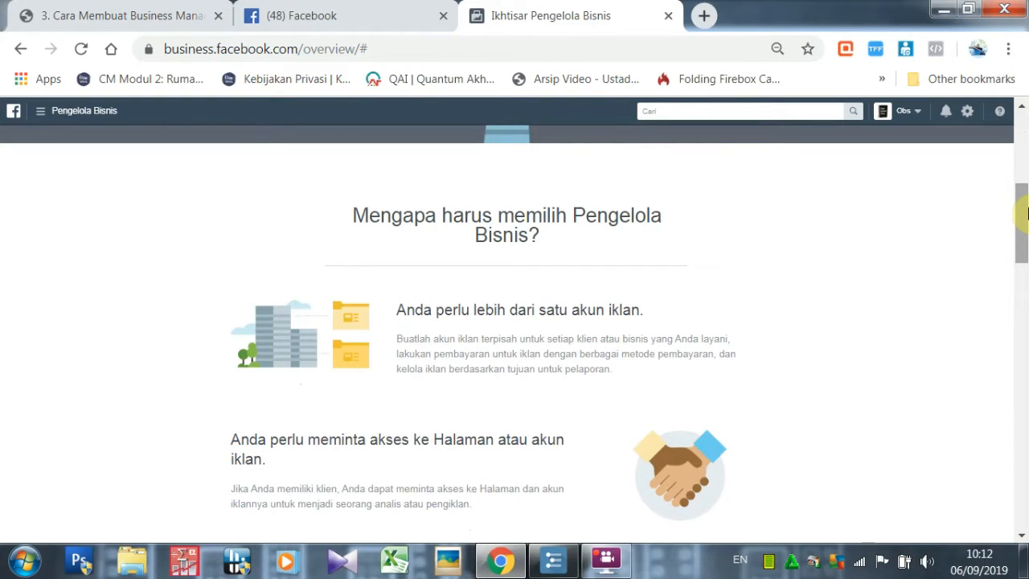
drag(1025, 213, 1025, 226)
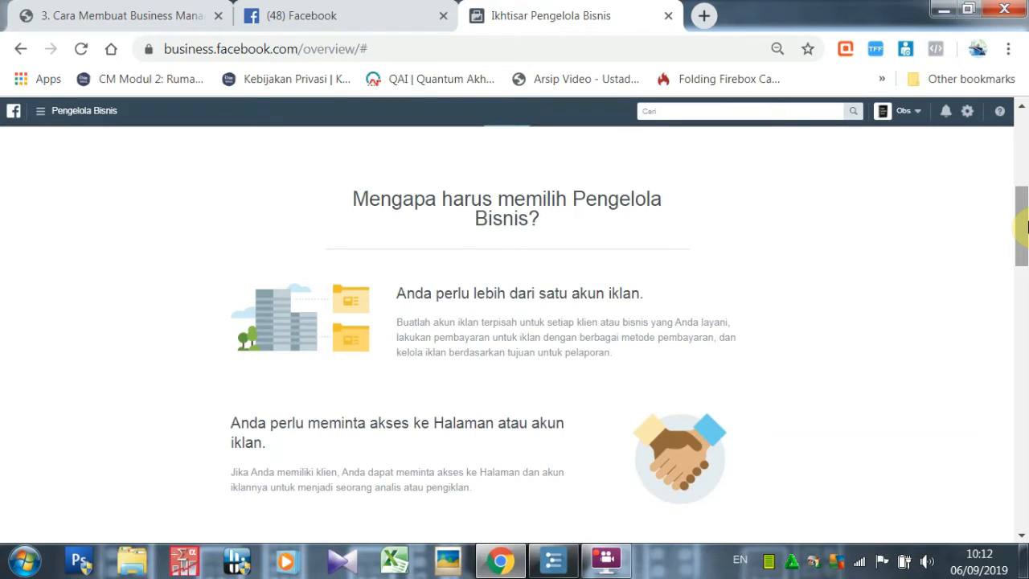
mouse_move(1026, 227)
mouse_down()
mouse_move(1025, 413)
mouse_move(1025, 244)
mouse_up()
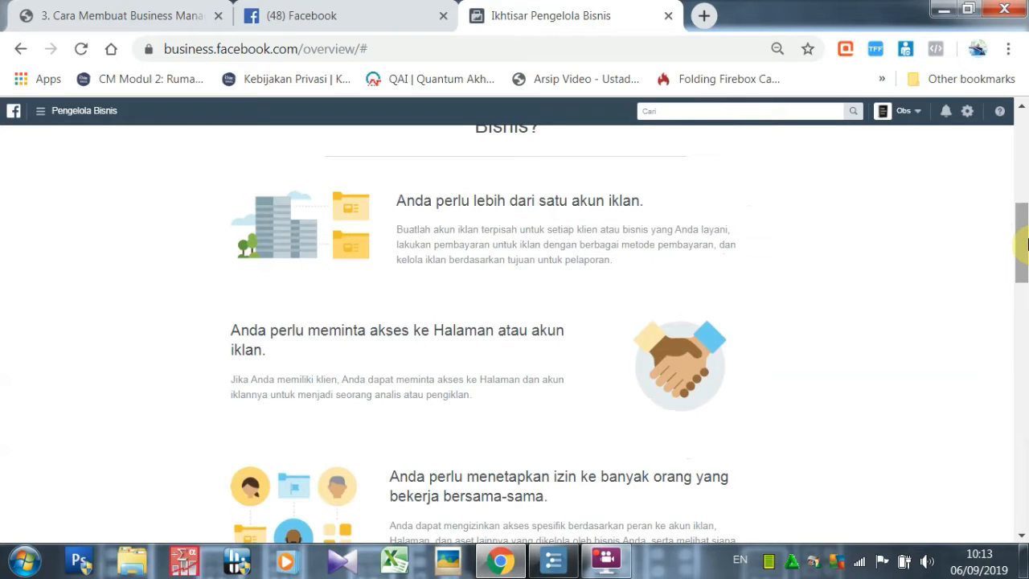
drag(1025, 244, 1026, 128)
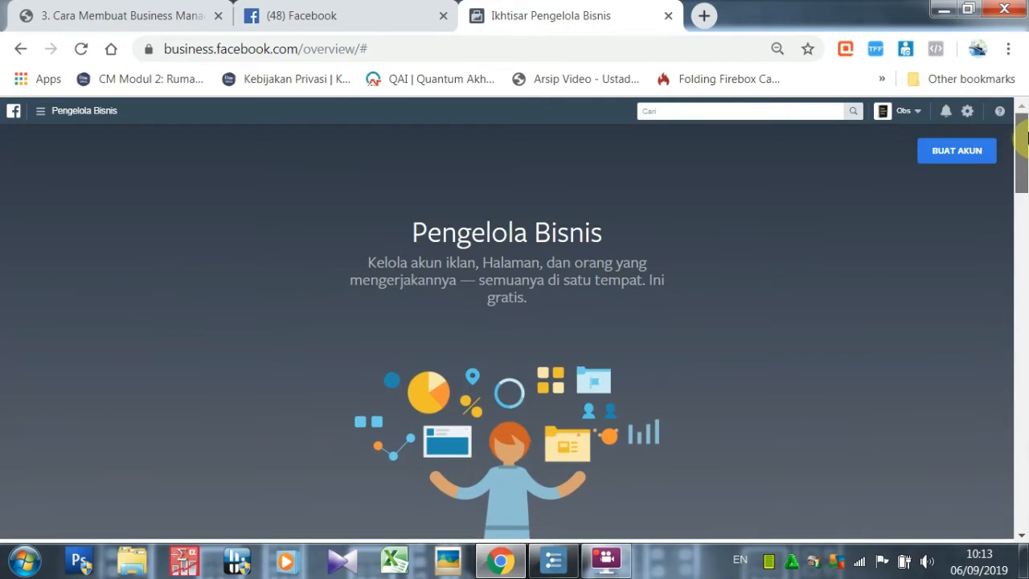
Start a new Business Manager account and enter the business name 'amilk shop'.
click(968, 161)
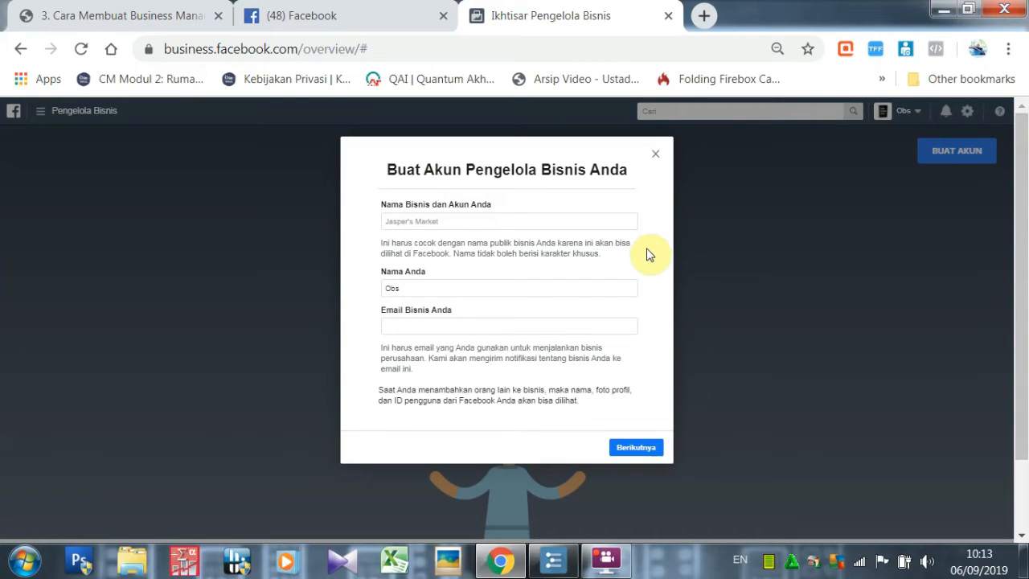
click(503, 224)
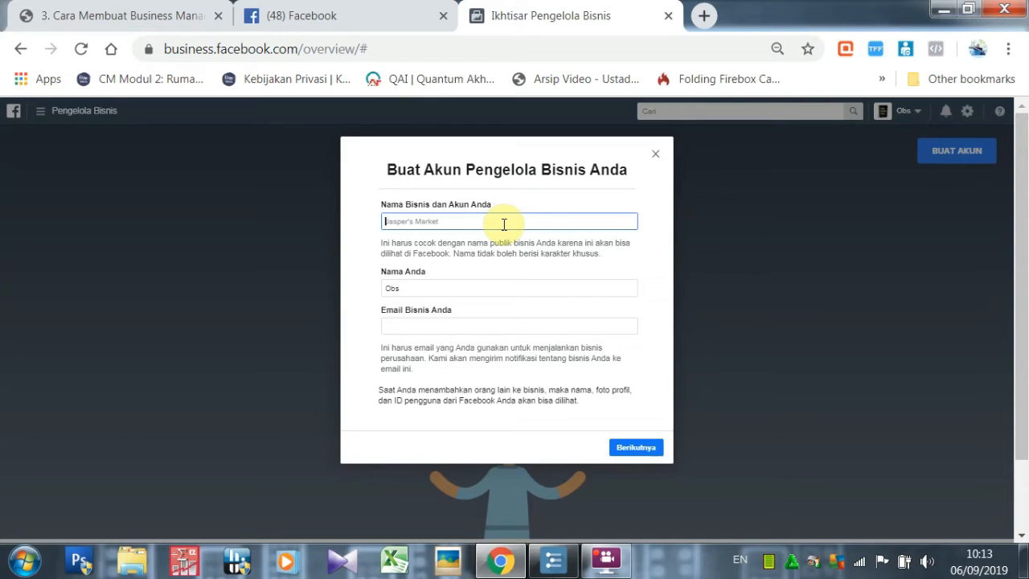
click(496, 329)
click(501, 224)
text(a m)
text(shop)
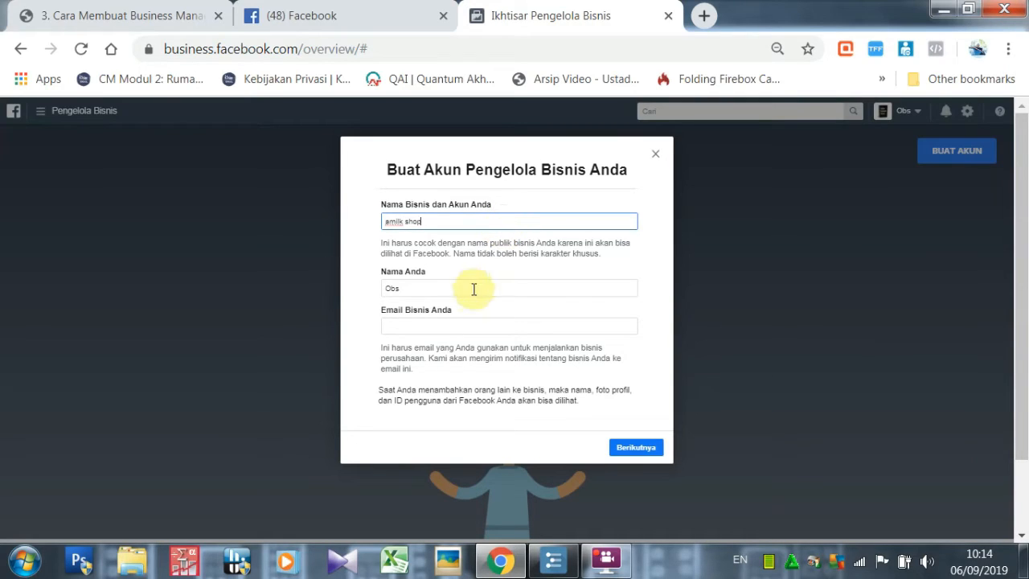
Replace the prefilled owner name, enter the business Gmail address, and submit the form.
click(451, 290)
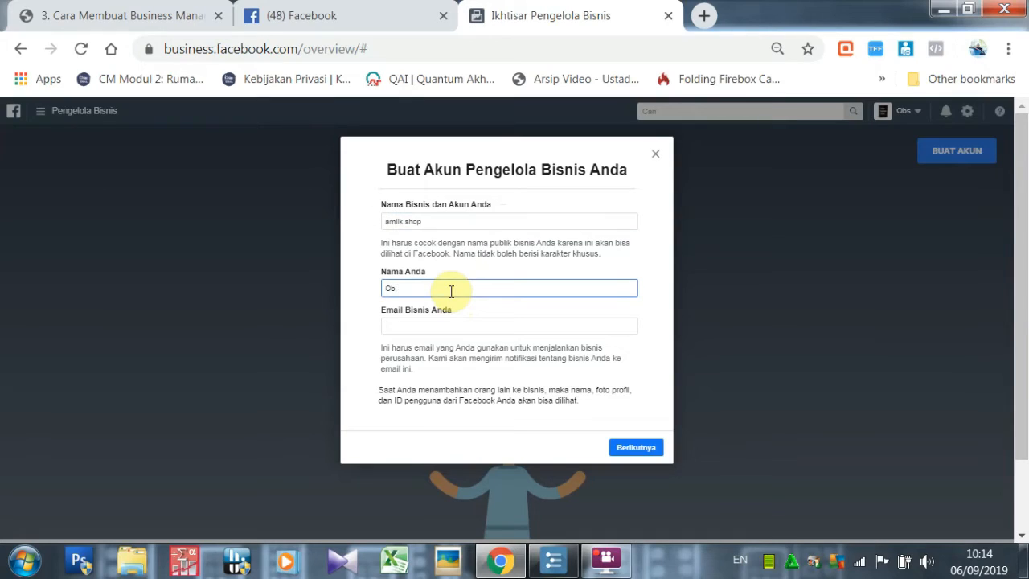
key(BackSpace)
key(BackSpace)
click(446, 319)
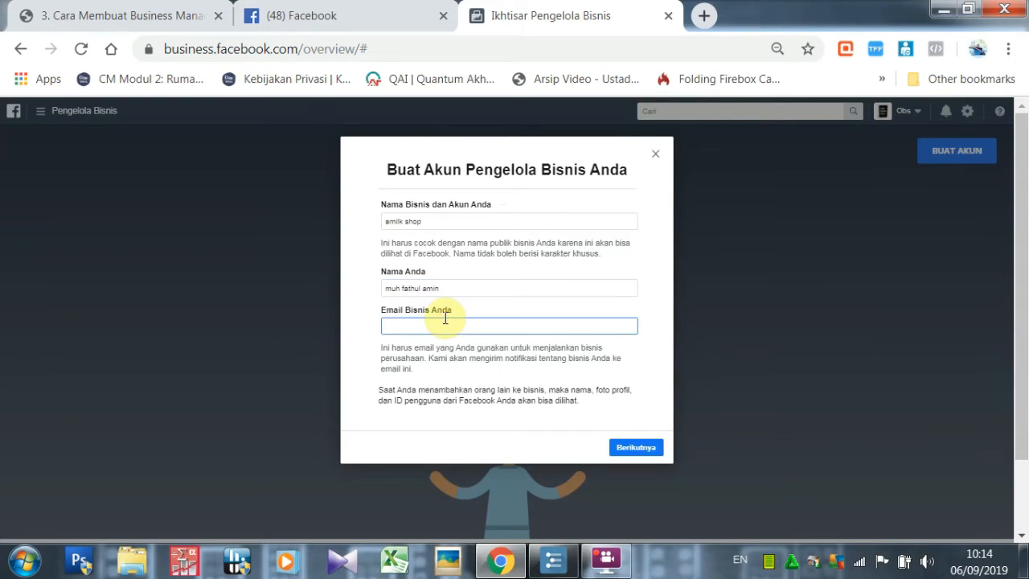
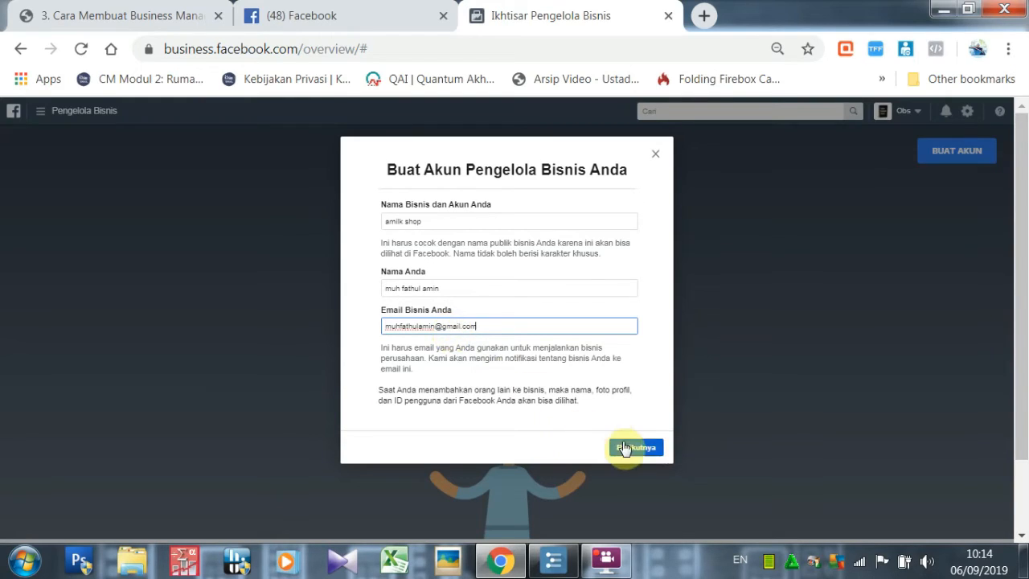
click(635, 448)
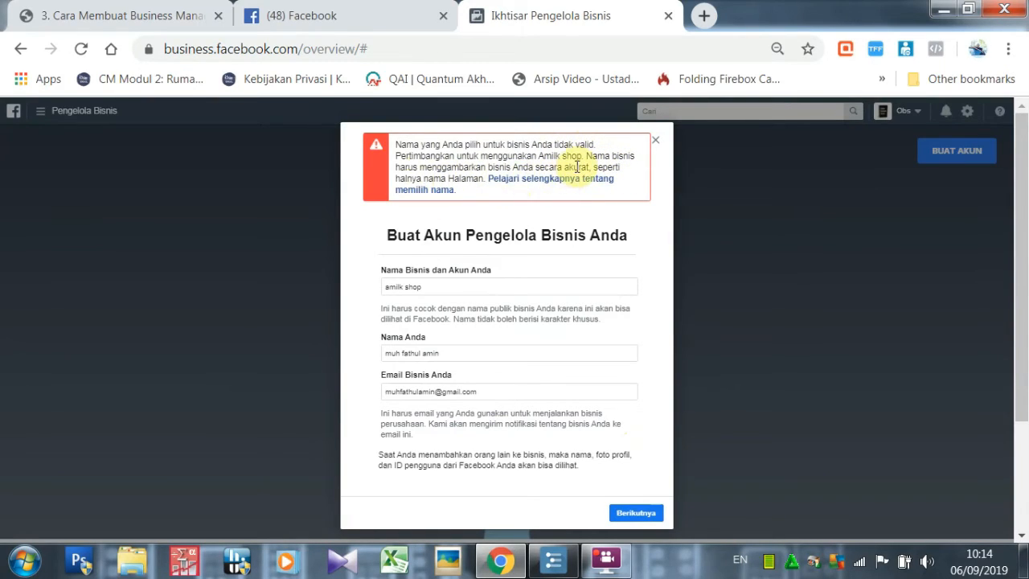
Change the rejected business name to 'susu murni indonesia' and resubmit.
click(479, 286)
key(ctrl+a)
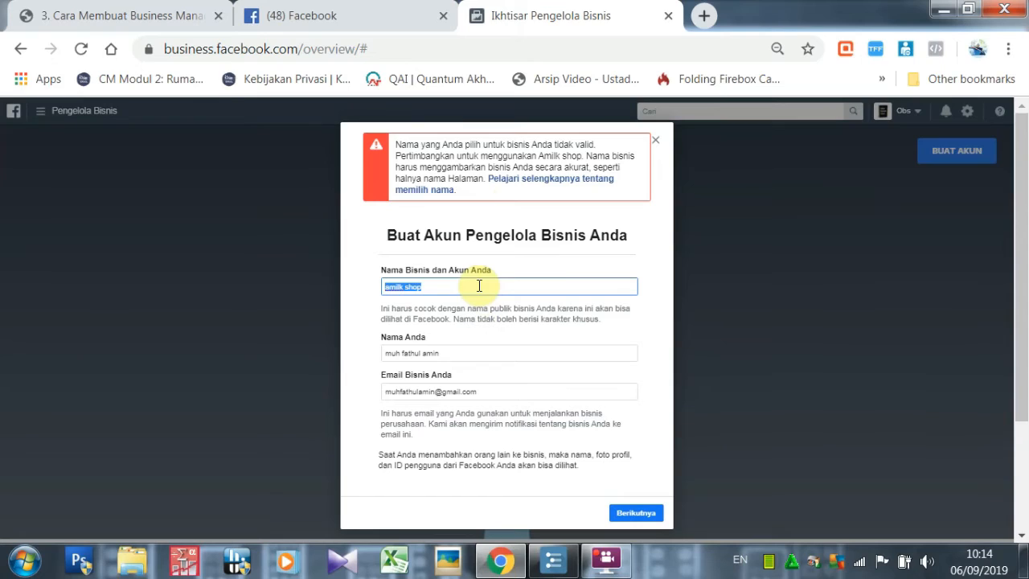
text(susu murni indonesia)
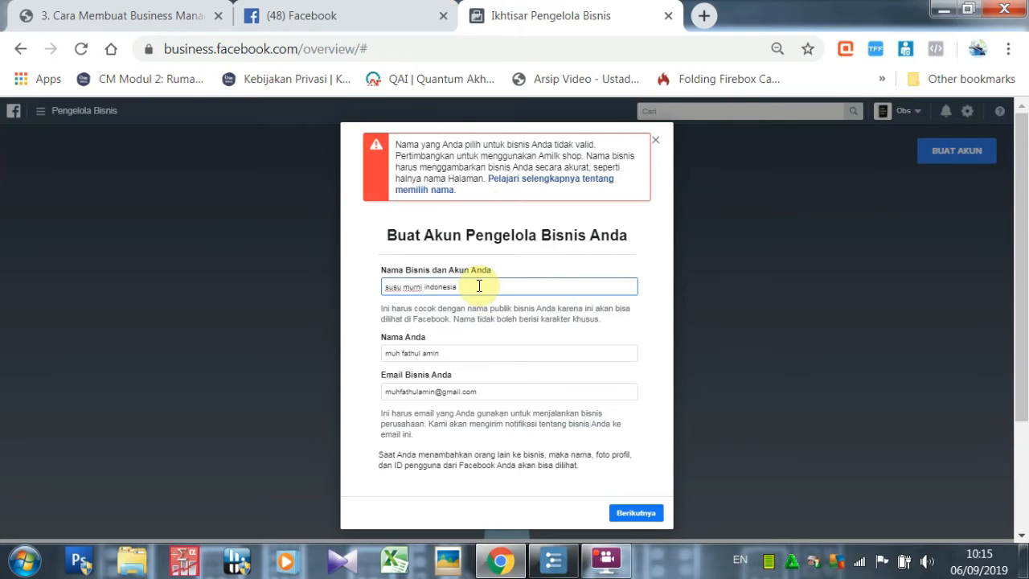
click(643, 515)
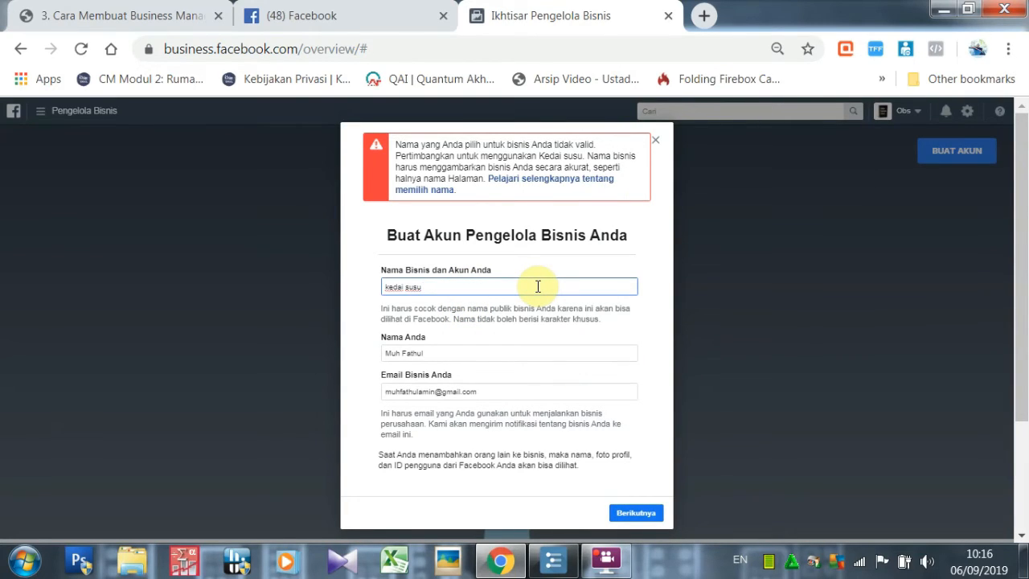
Retype the business name as 'Al-Amin Learning Centre'.
key(ctrl+a)
key(BackSpace)
text(4)
key(BackSpace)
text(bu)
key(BackSpace)
text(Business)
key(ctrl+a)
text(Al-Amin Learning cente)
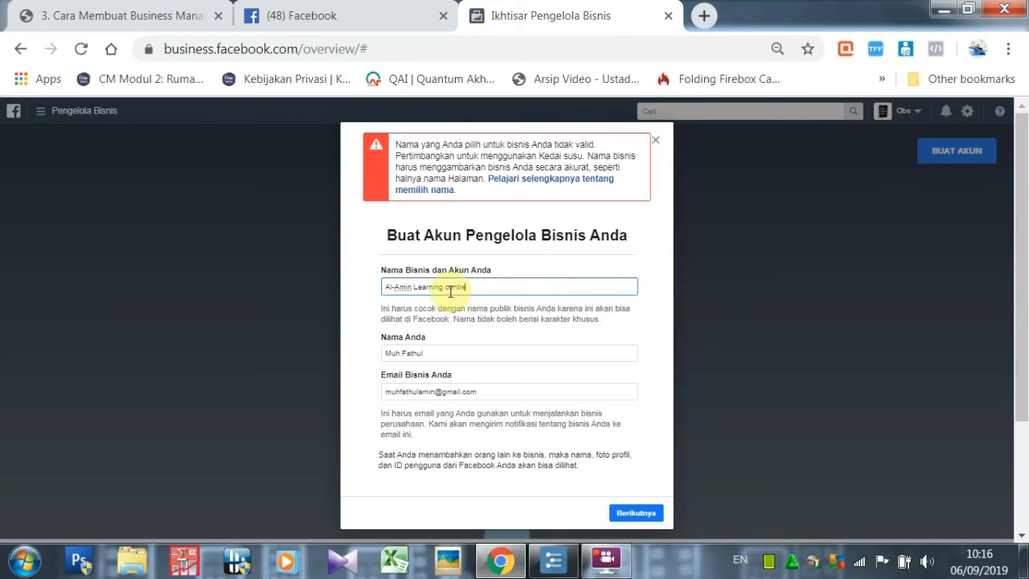
key(Left)
key(BackSpace)
key(BackSpace)
text(C)
Replace the existing entry in the your-name field with a new name.
click(453, 354)
key(ctrl+a)
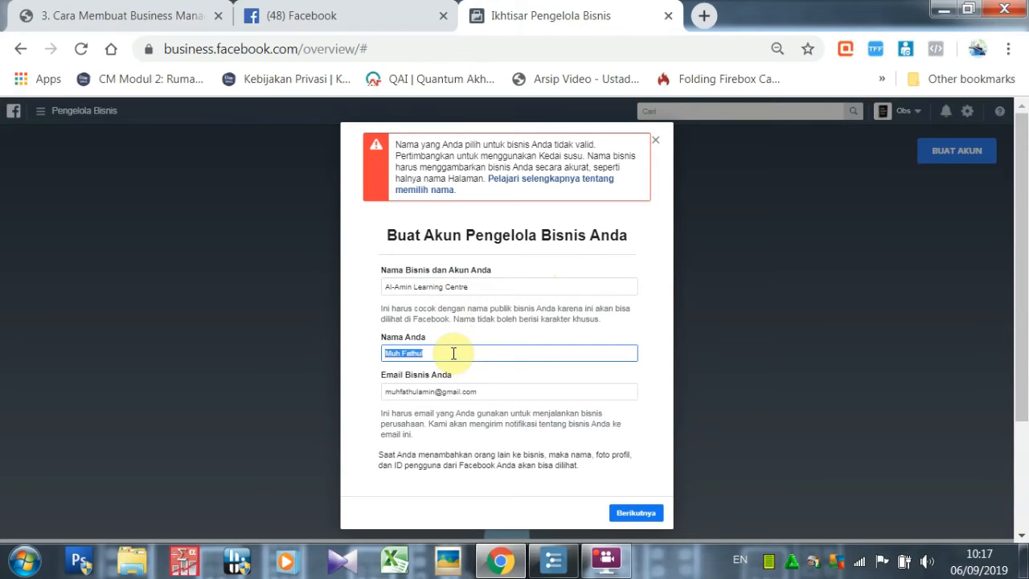
text(Al amin group)
Submit the account form and choose Indonesia as the business country.
click(653, 516)
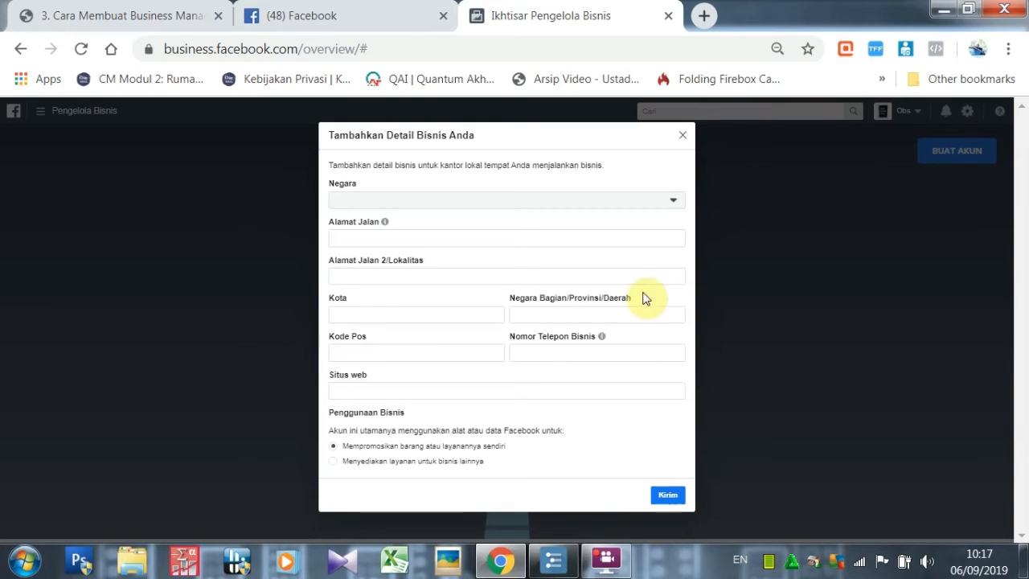
click(655, 203)
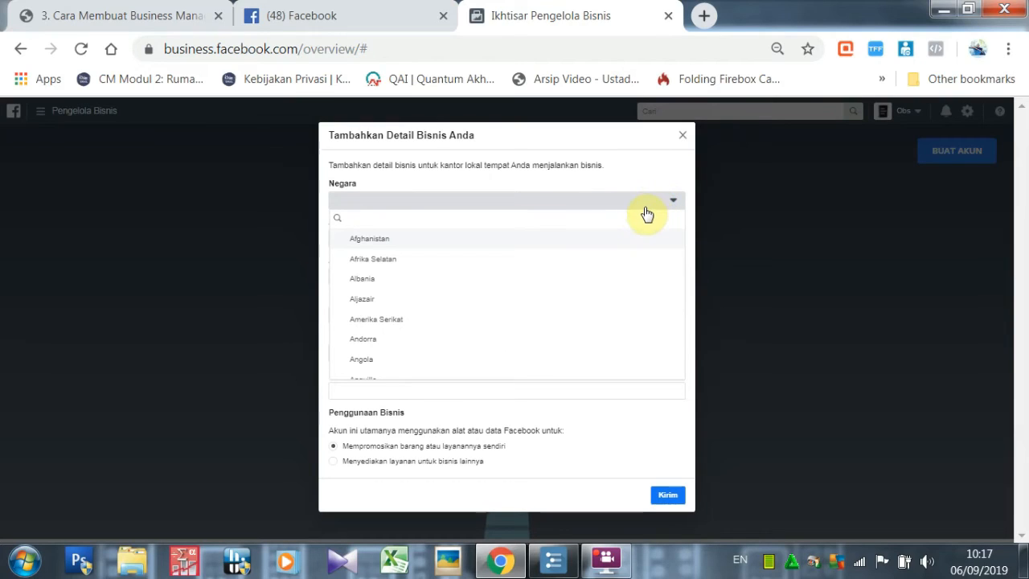
text(idome)
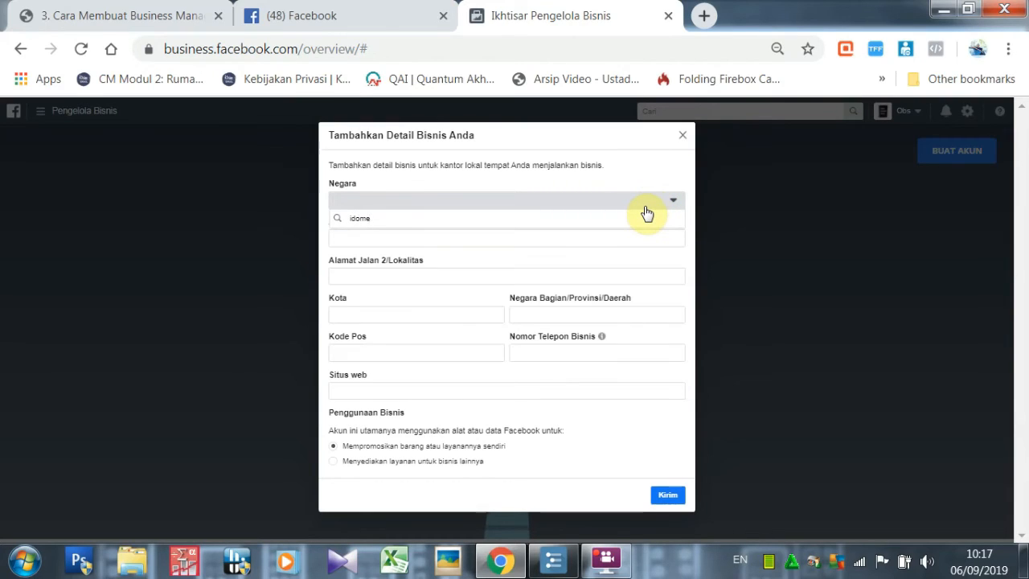
text(esia)
key(BackSpace)
key(BackSpace)
key(BackSpace)
key(BackSpace)
key(BackSpace)
key(BackSpace)
key(BackSpace)
key(BackSpace)
text(i)
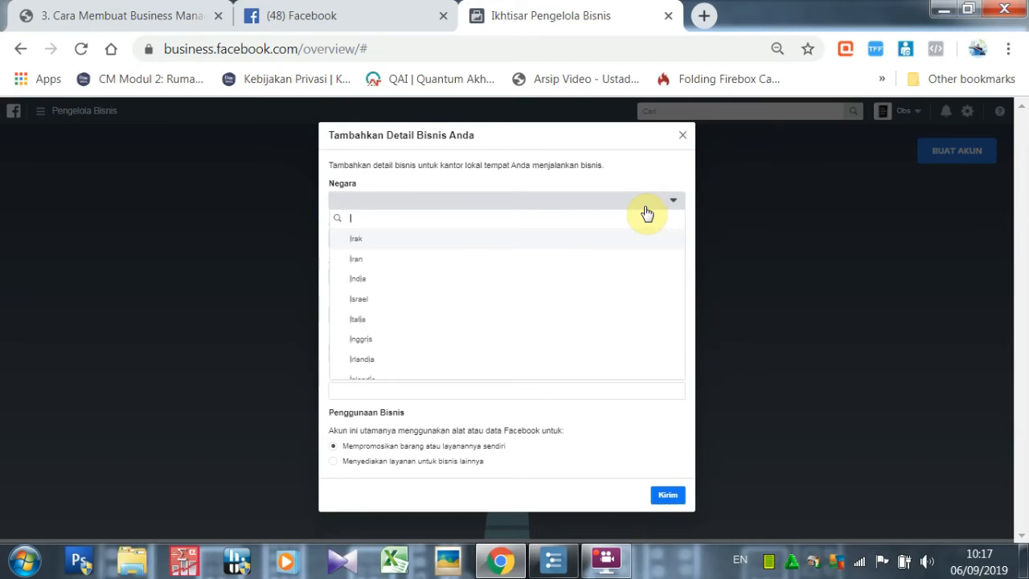
text(ndone)
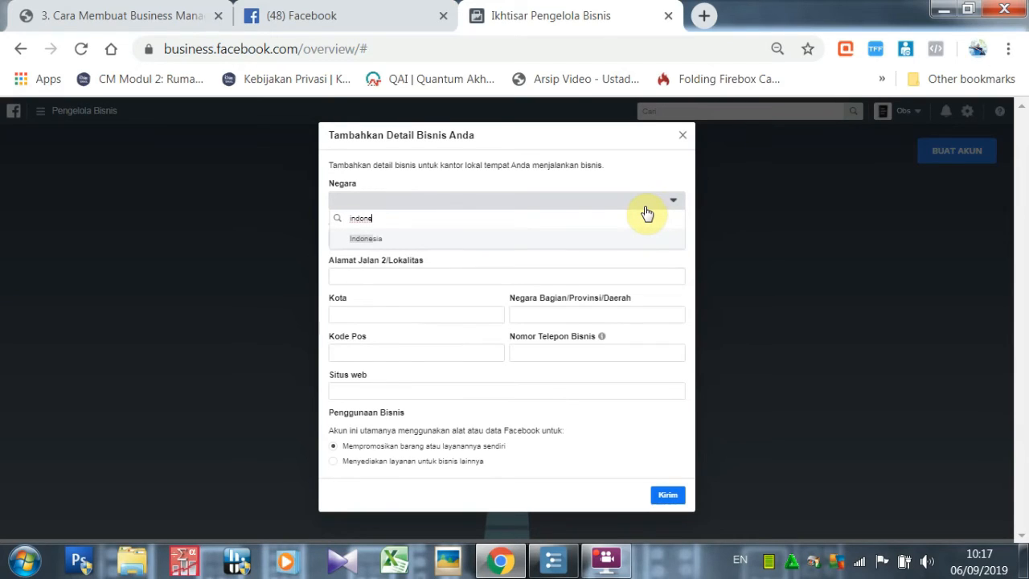
click(631, 239)
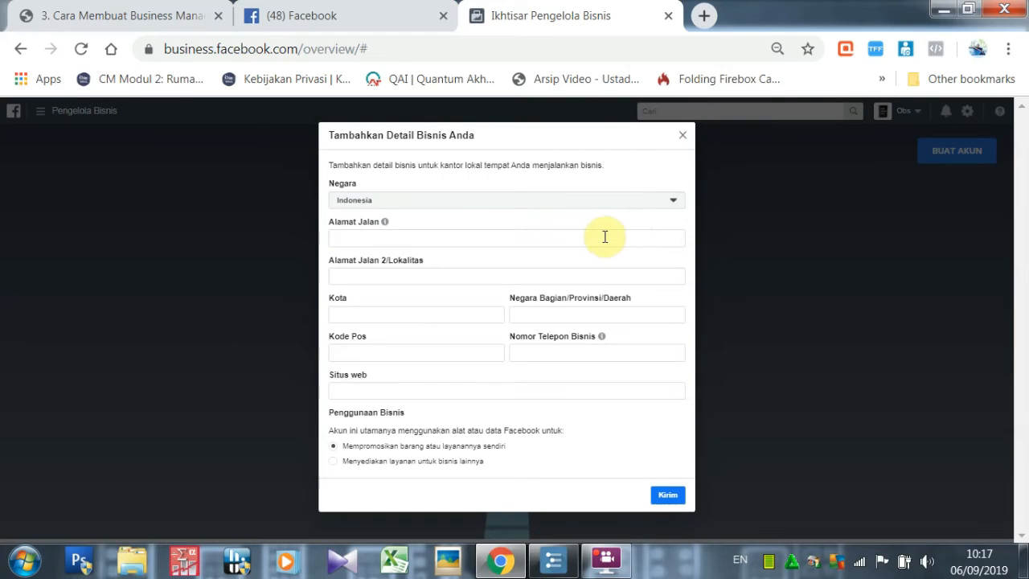
Enter the business street address.
click(603, 236)
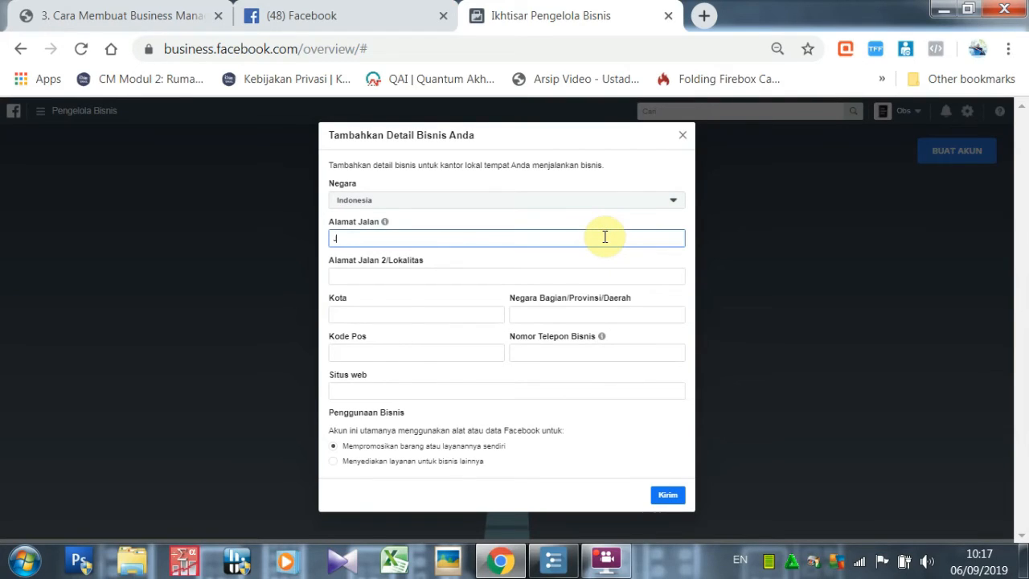
text(2)
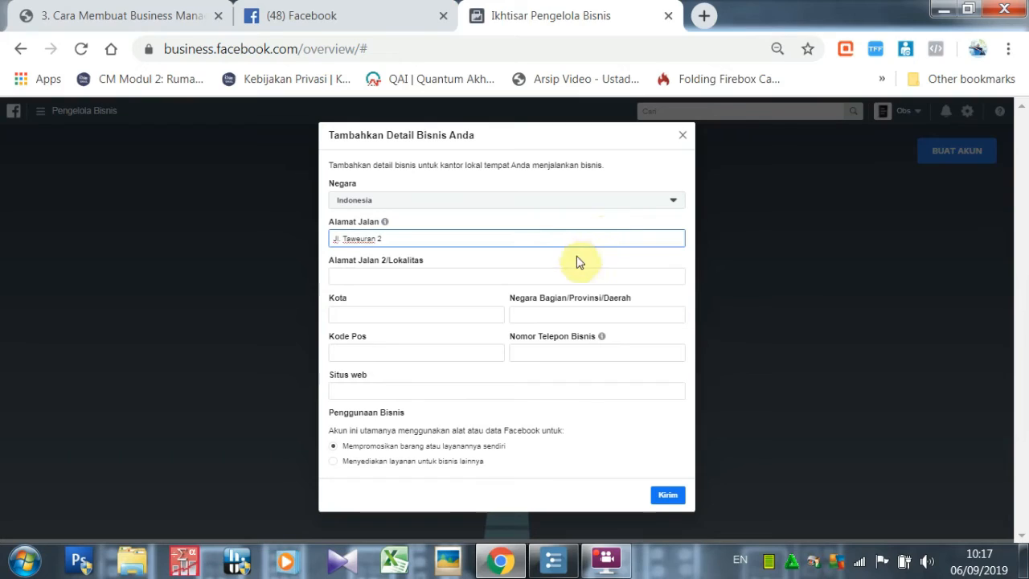
click(562, 281)
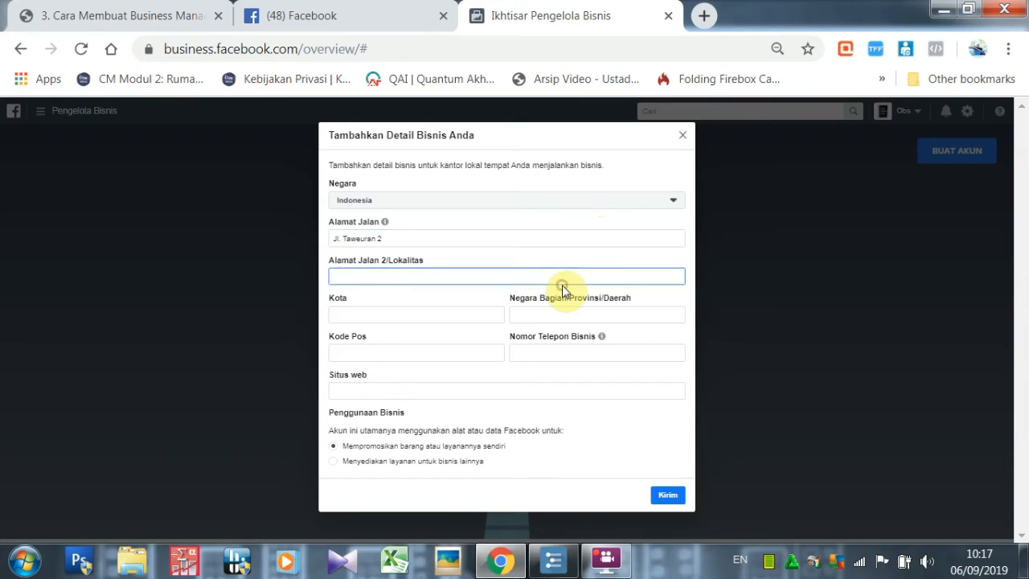
Fill in the city, province, postal code and business phone number.
click(471, 316)
text(Ko)
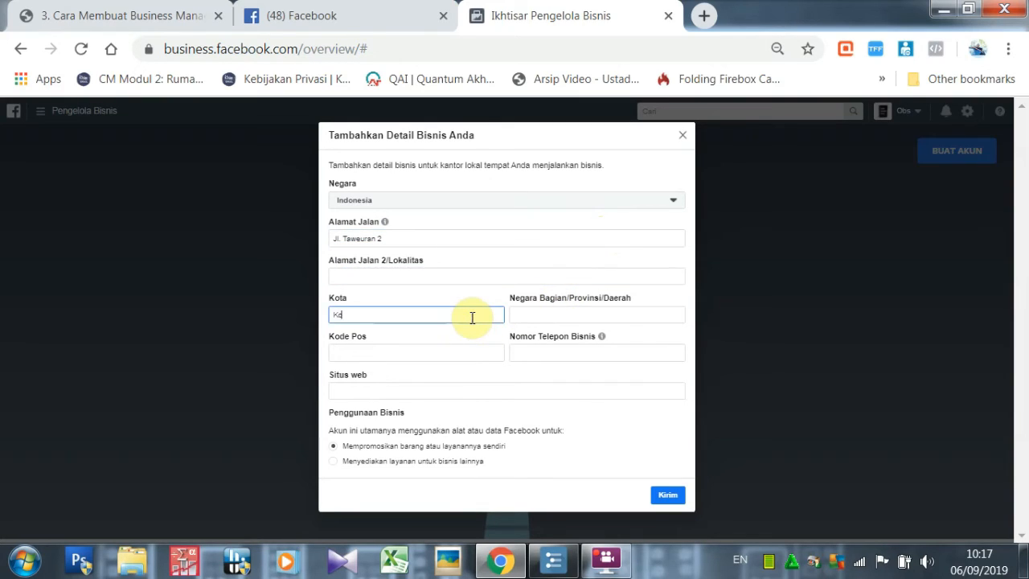
text(ta bogor)
click(522, 315)
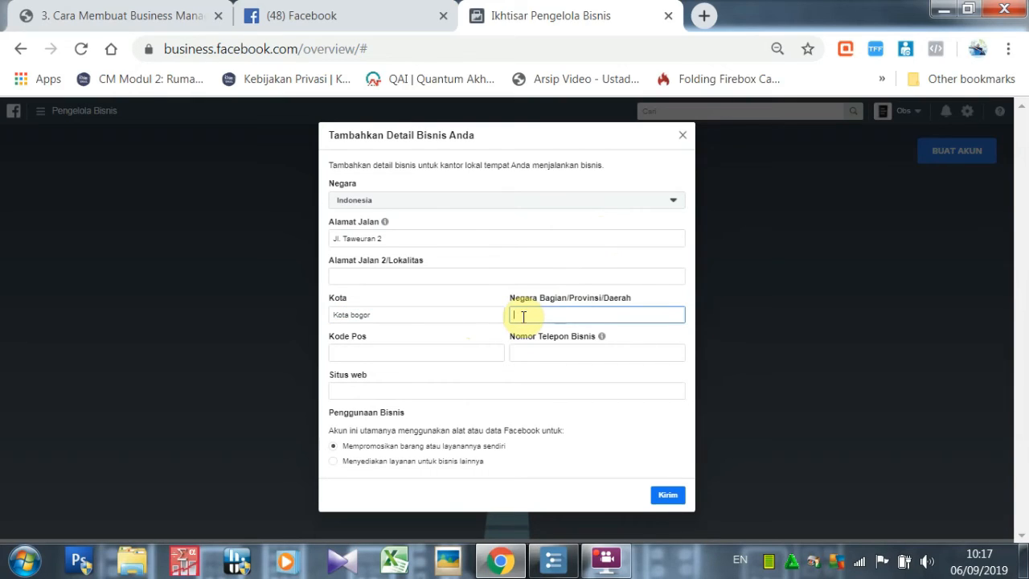
text(Jawa barat)
click(478, 358)
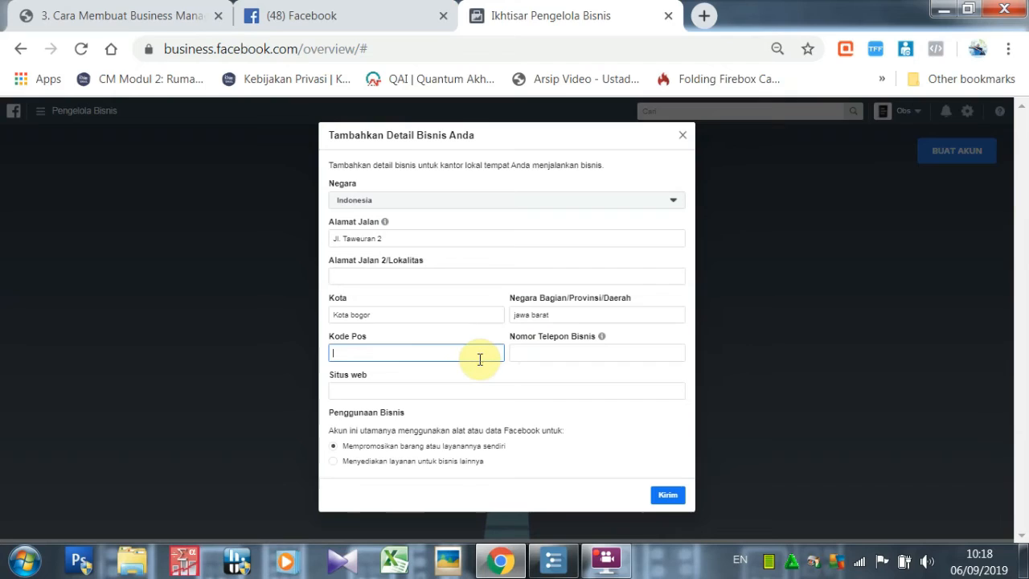
text(19972)
click(539, 352)
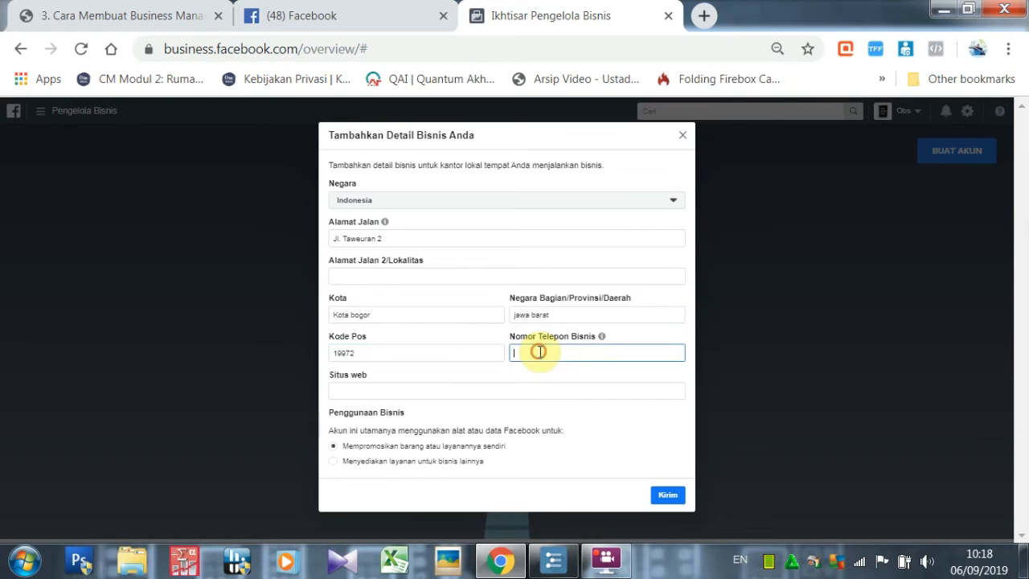
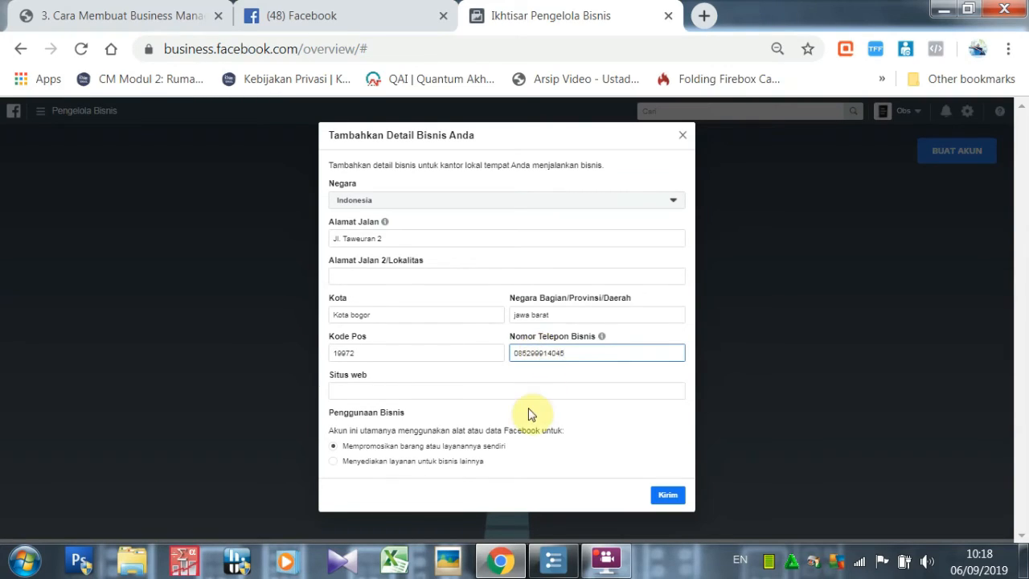
click(528, 391)
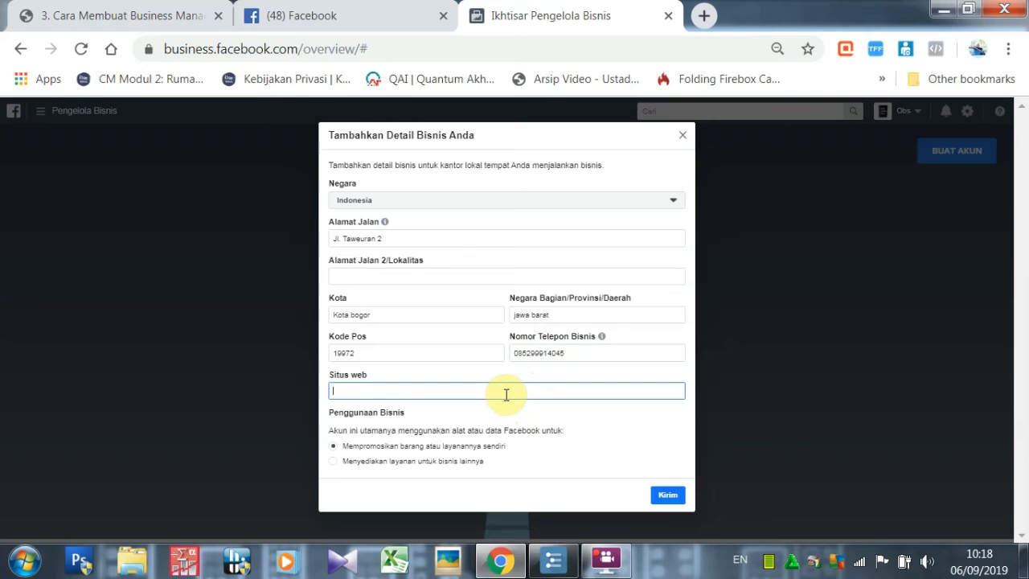
Copy the Obs Facebook profile URL and paste it into the Situs web field.
click(383, 10)
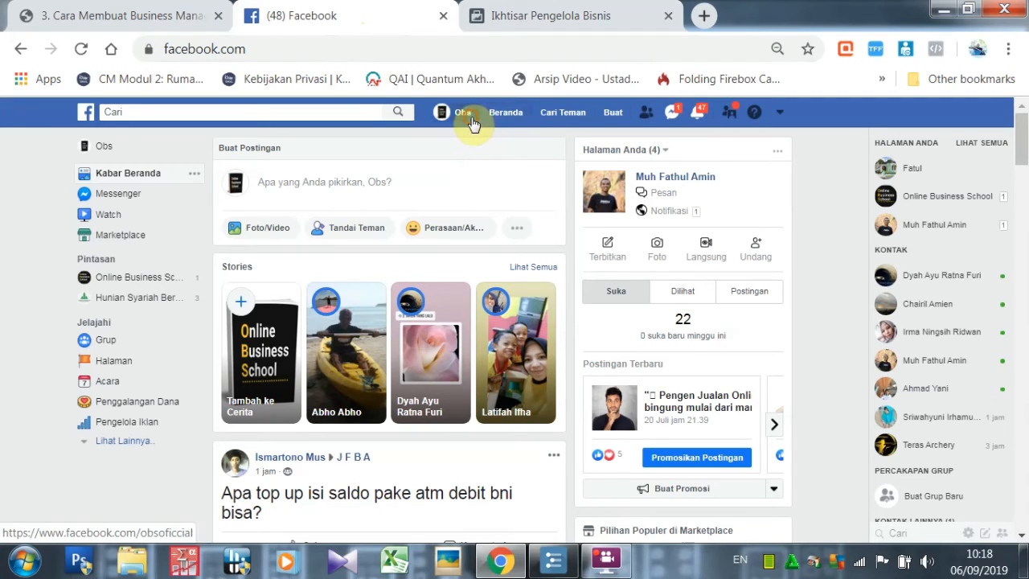
click(444, 111)
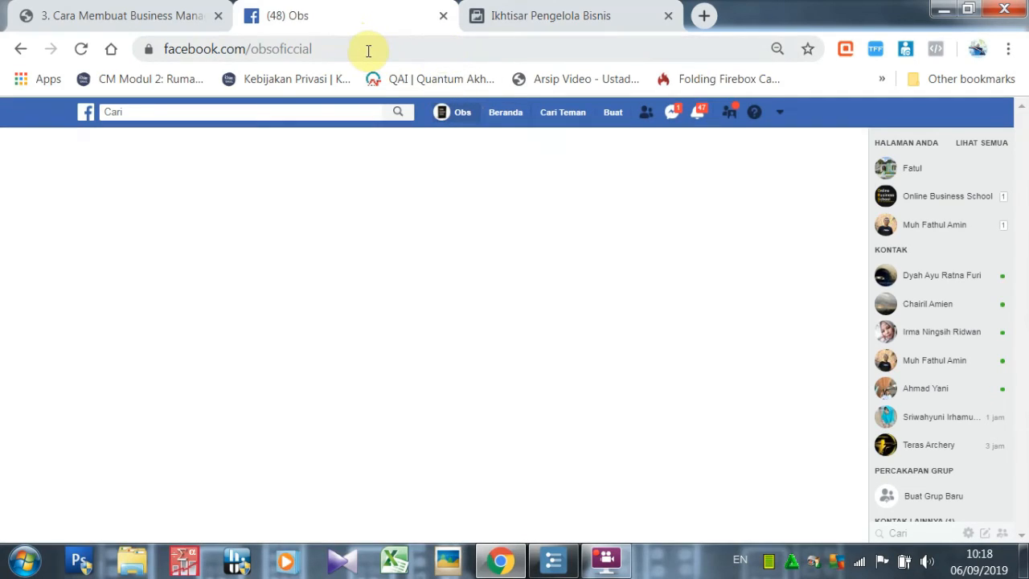
click(368, 51)
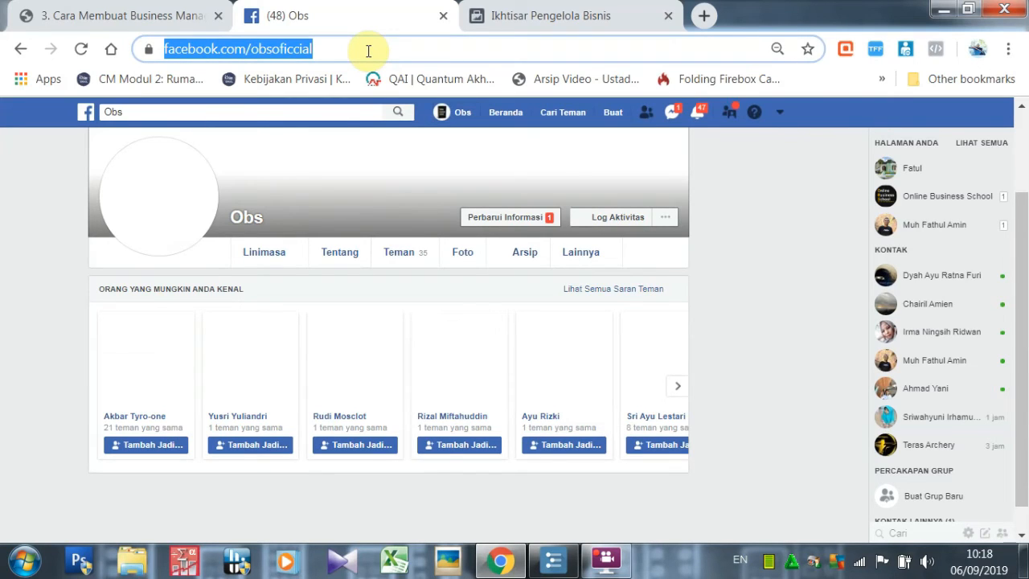
click(501, 15)
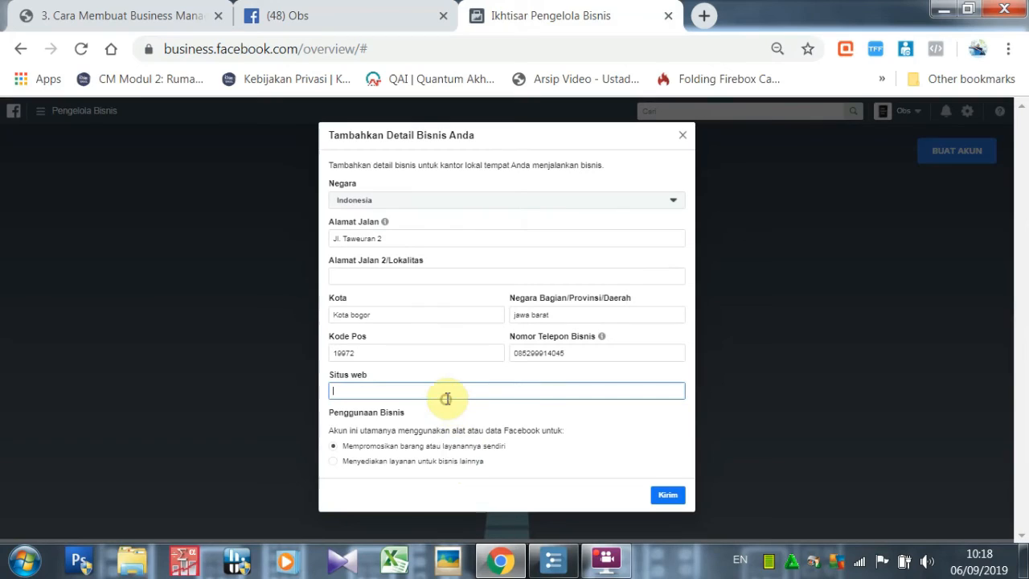
text(https://www.facebook.com/obsoficcial)
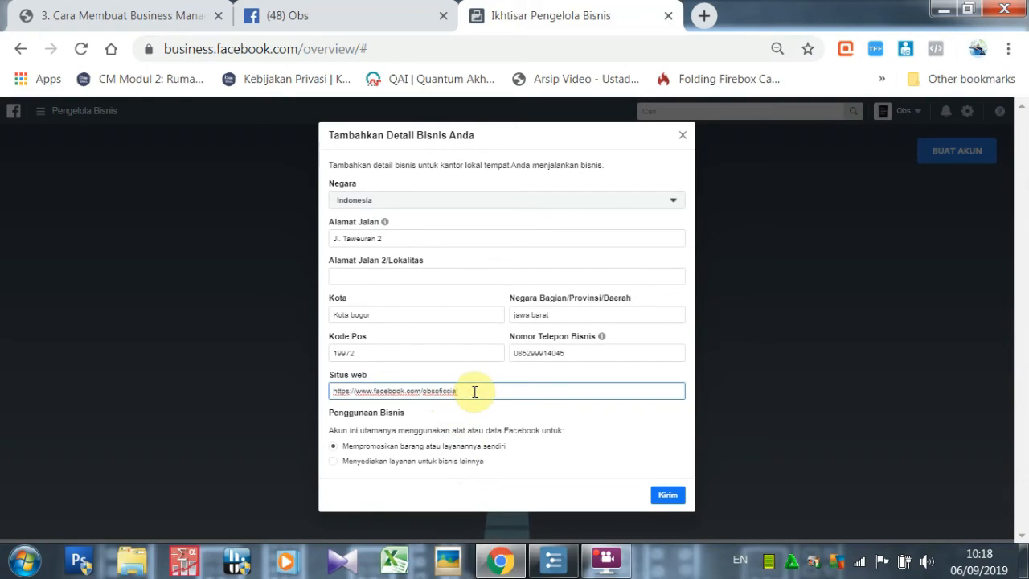
click(385, 8)
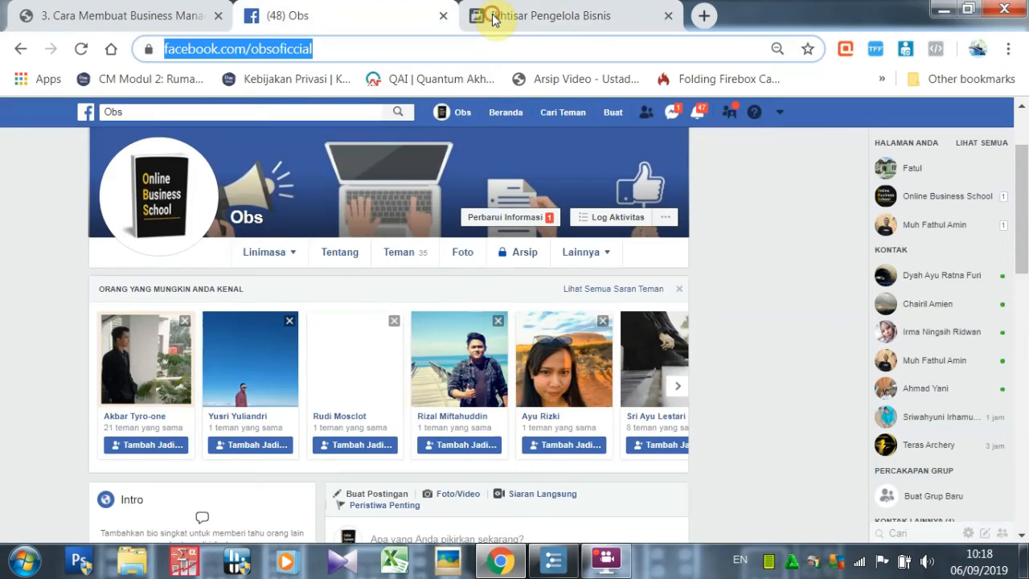
click(475, 13)
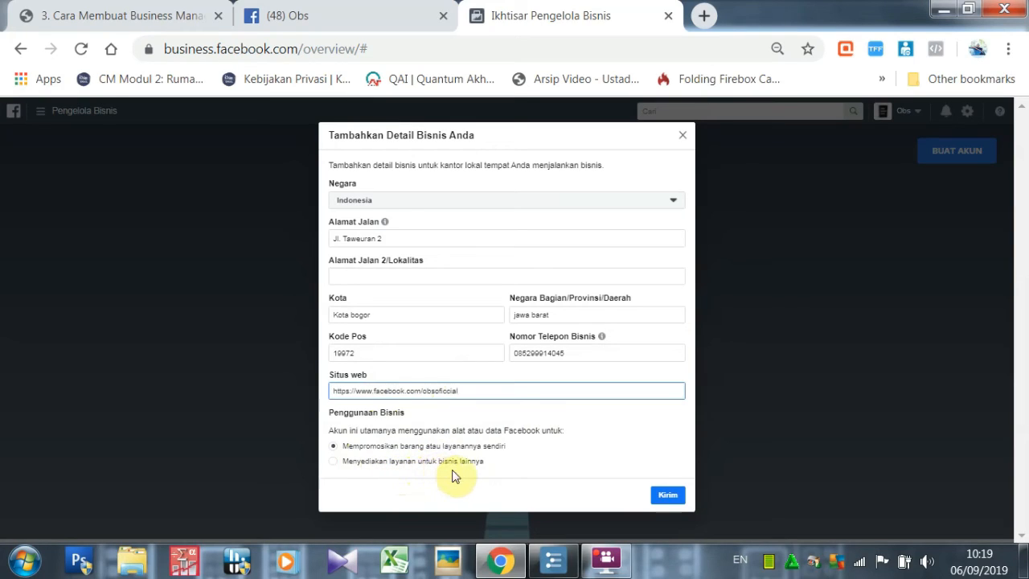
Choose 'Mempromosikan barang atau layanannya sendiri', submit the details, and return to the Online Business School home.
click(333, 448)
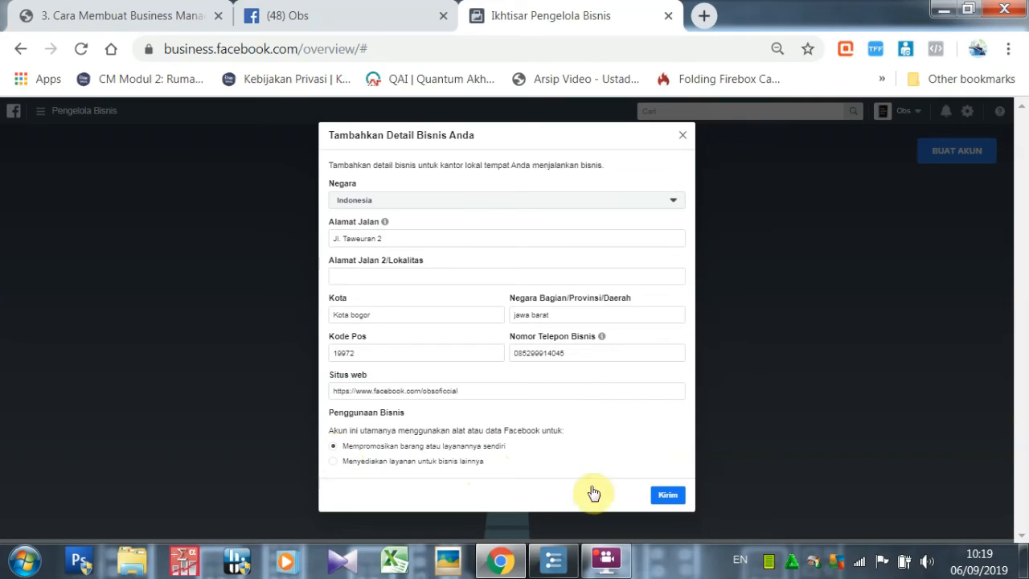
click(663, 494)
click(19, 46)
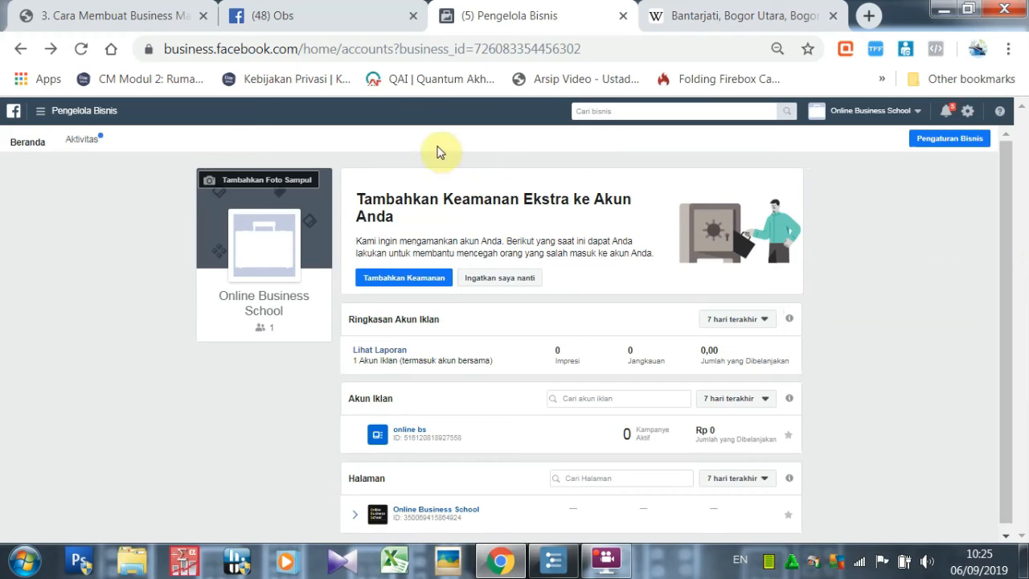
Open Pengaturan Bisnis via Semua Alat to show the People list, and close the Wikipedia tab.
click(46, 115)
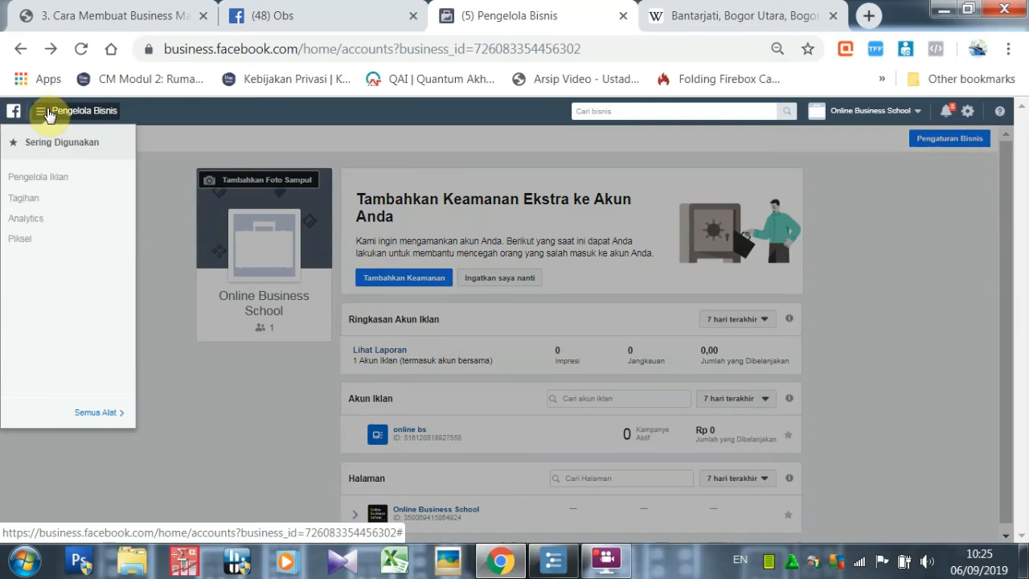
click(95, 415)
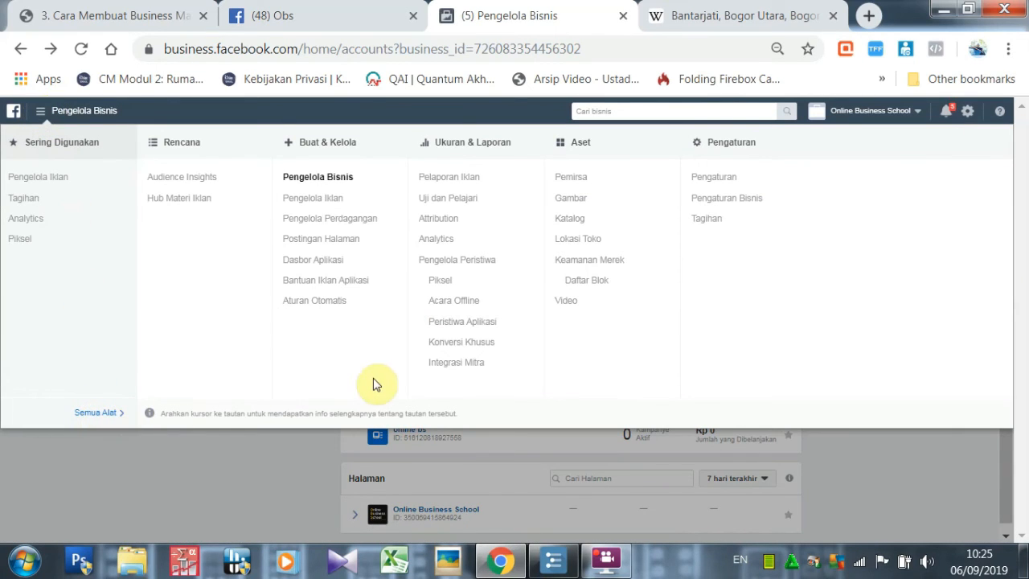
click(723, 201)
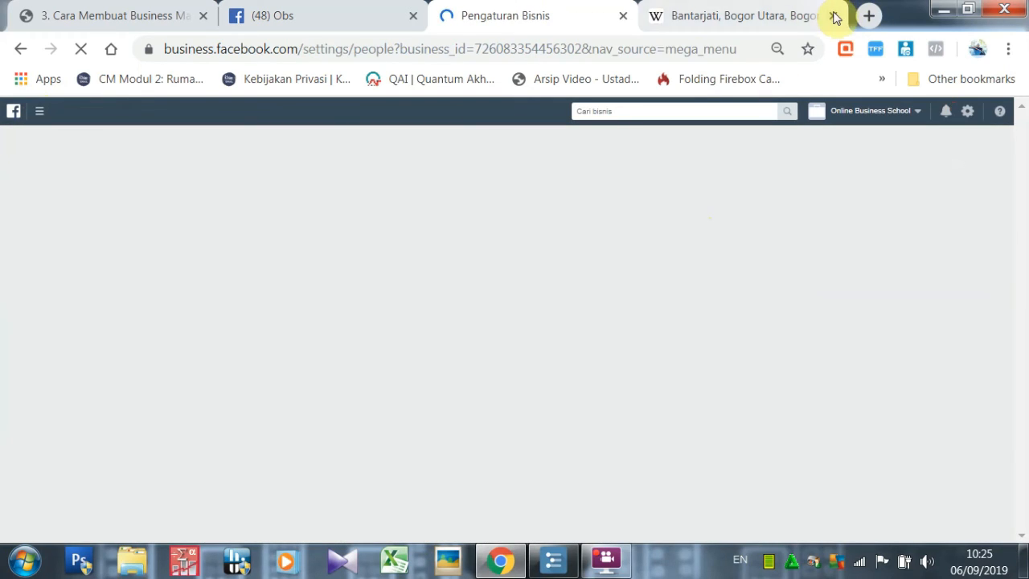
click(834, 15)
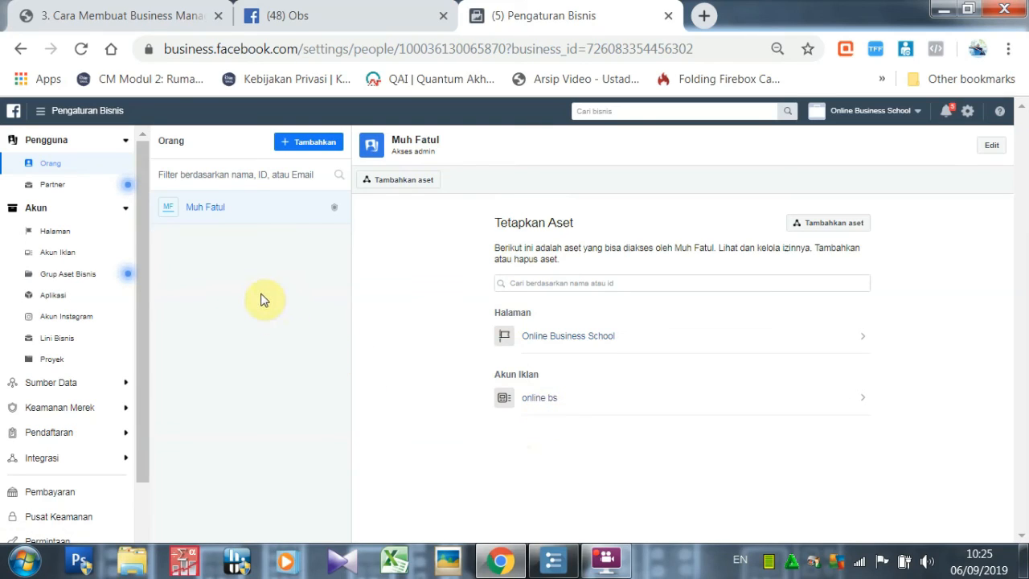
Review the Halaman list, then show the 'online bs' ad account under Akun Iklan.
click(81, 241)
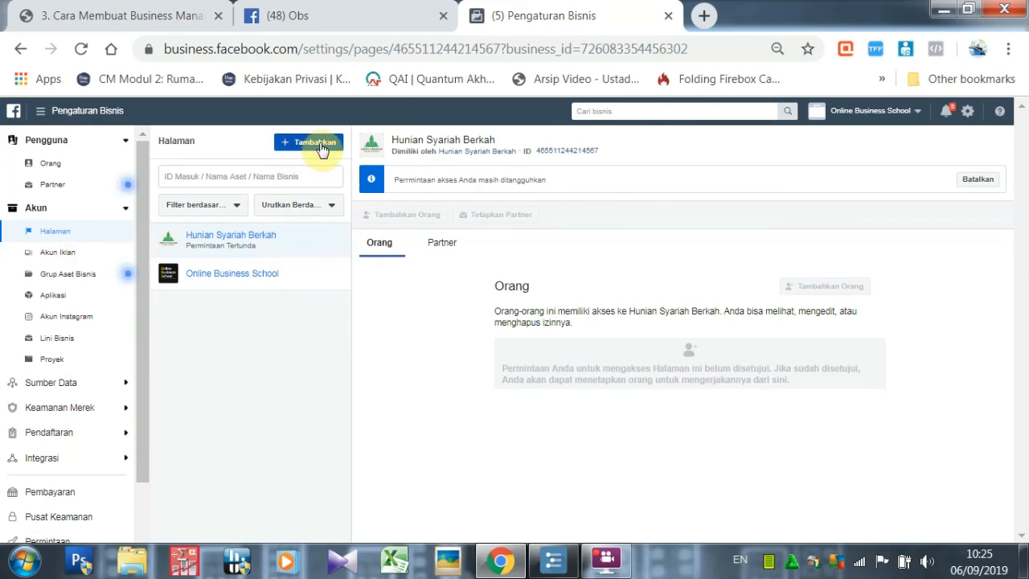
click(85, 257)
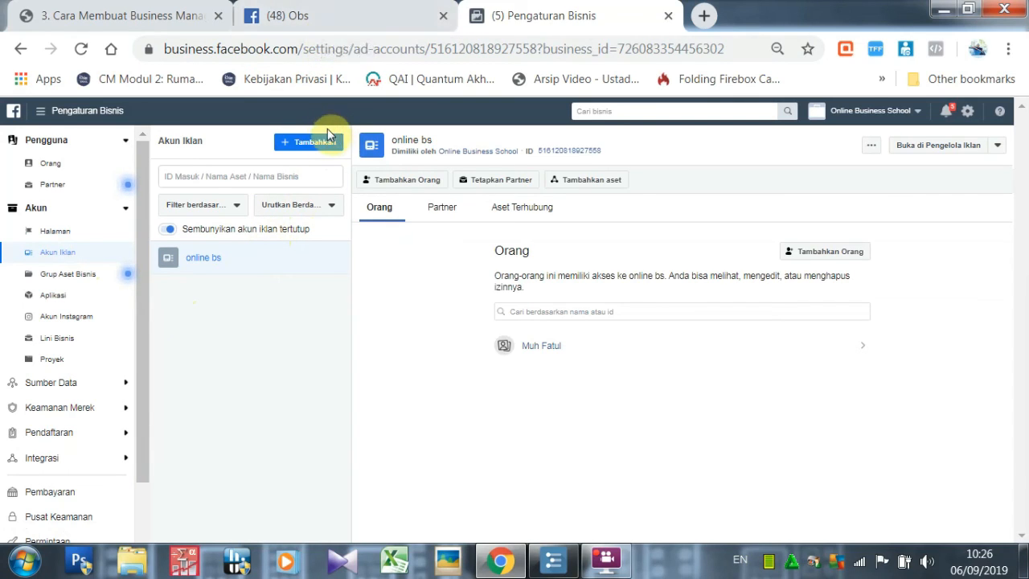
click(365, 10)
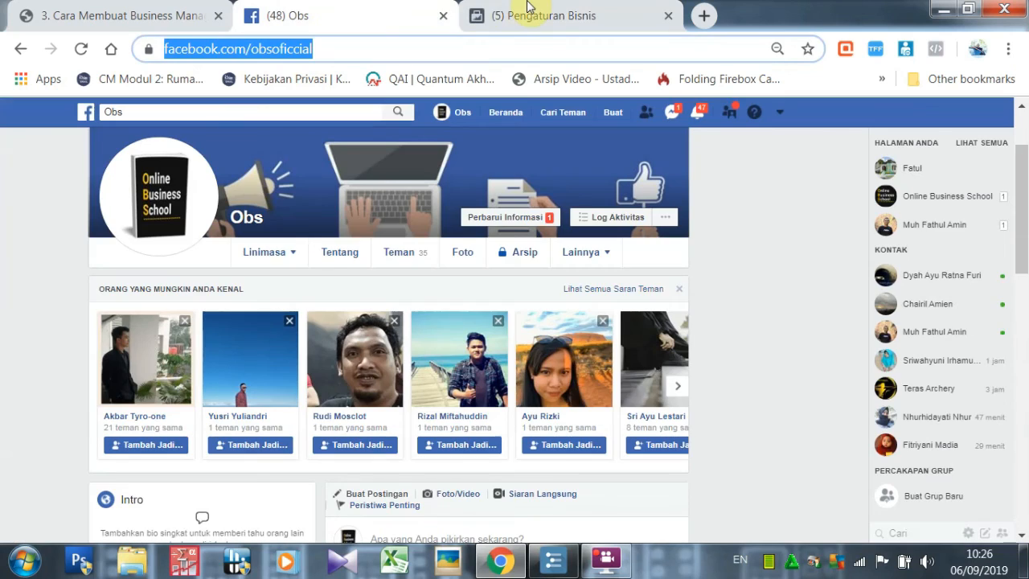
click(528, 6)
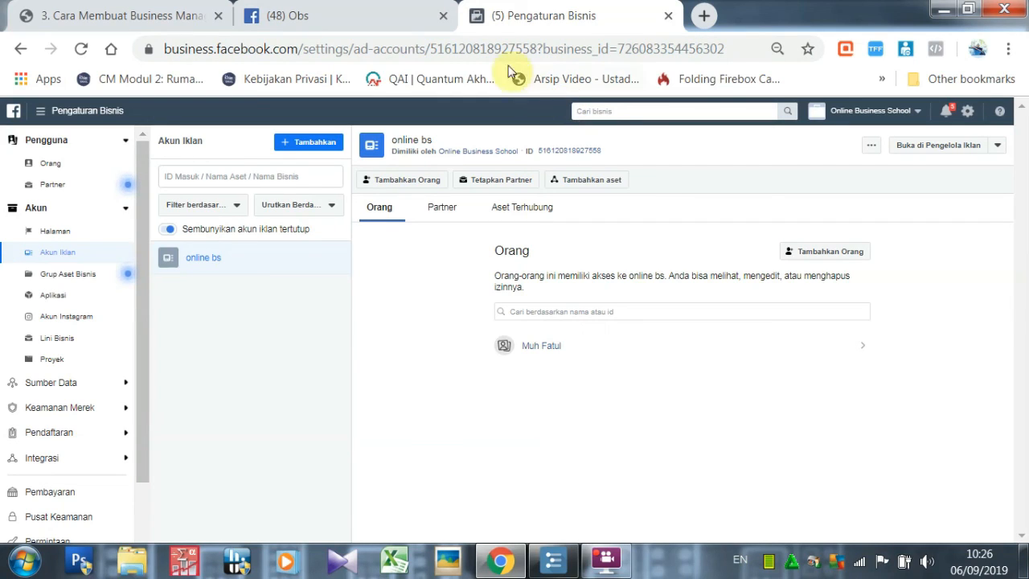
Reopen Pengaturan Bisnis from Semua Alat and scroll the sidebar to review the settings sections.
click(42, 112)
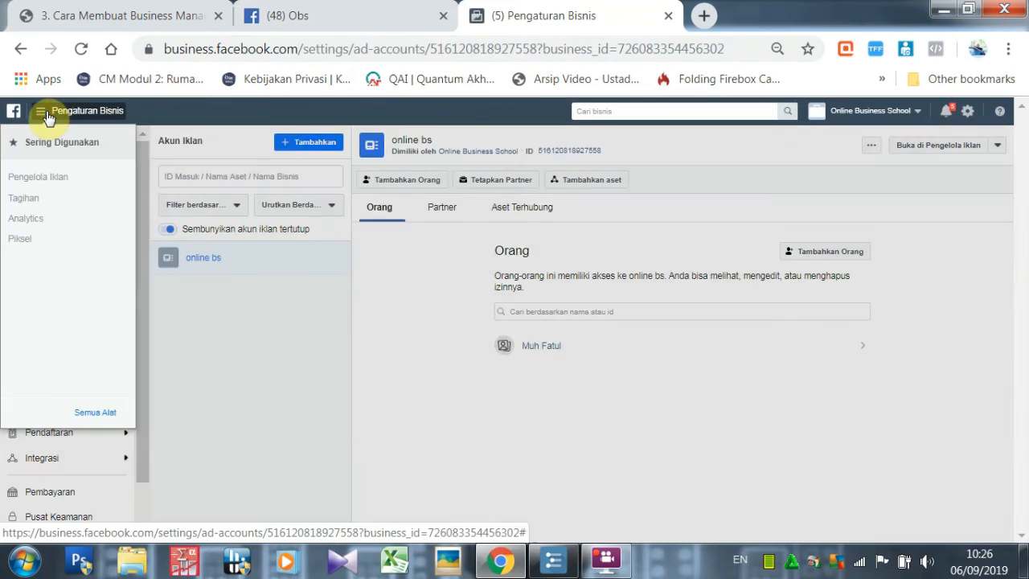
click(97, 412)
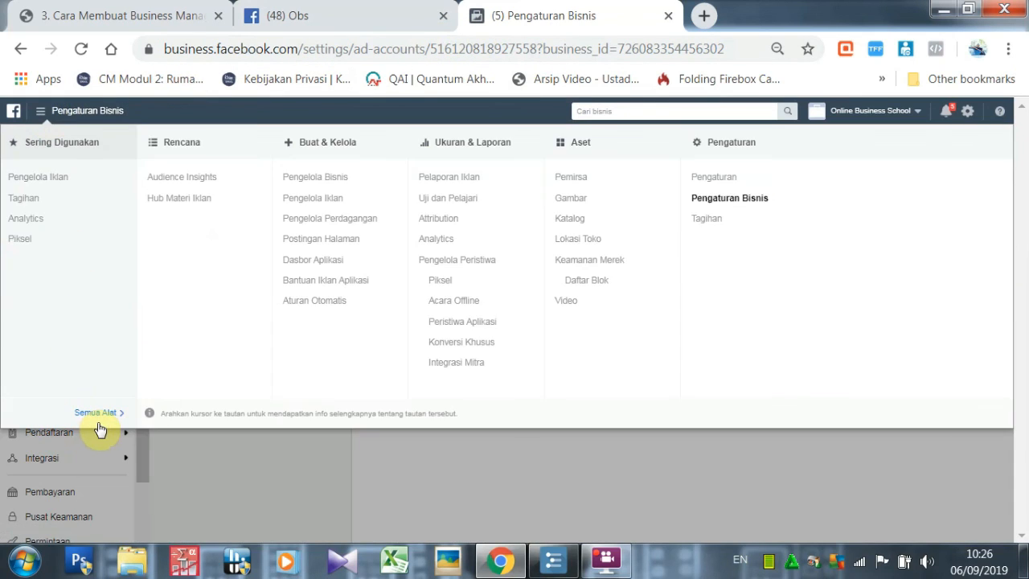
click(719, 198)
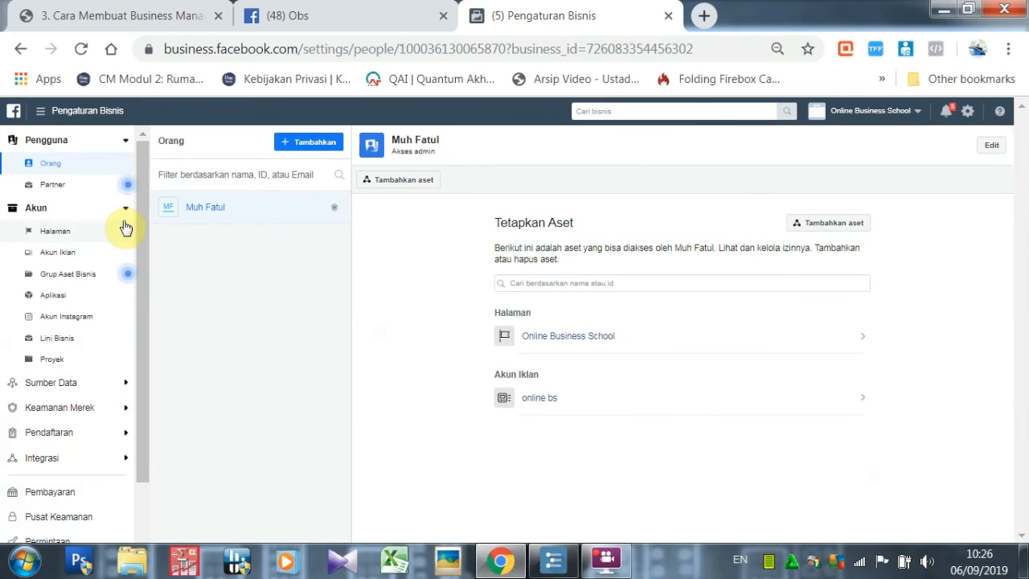
drag(143, 297, 121, 243)
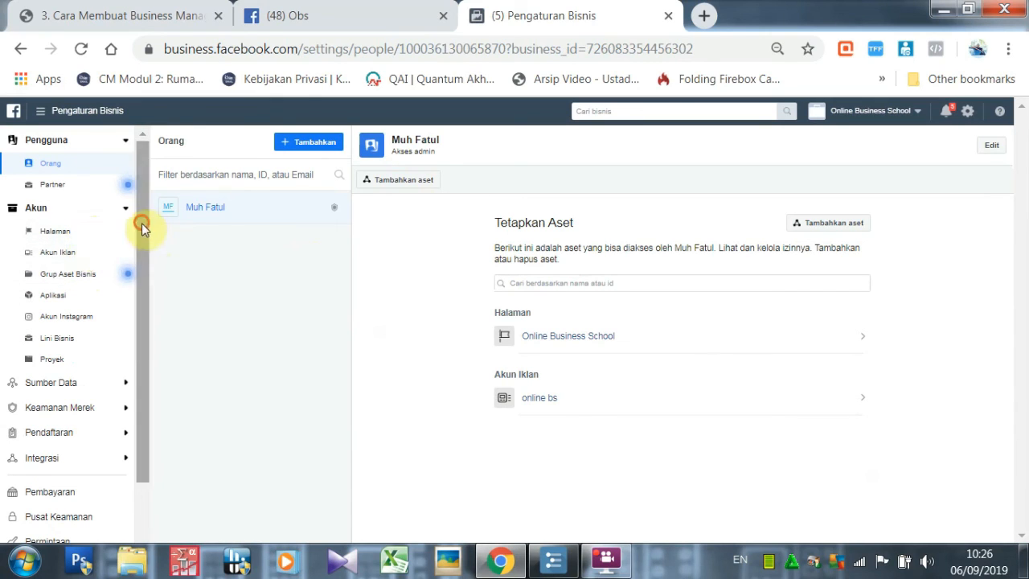
drag(141, 222, 140, 347)
drag(144, 283, 144, 173)
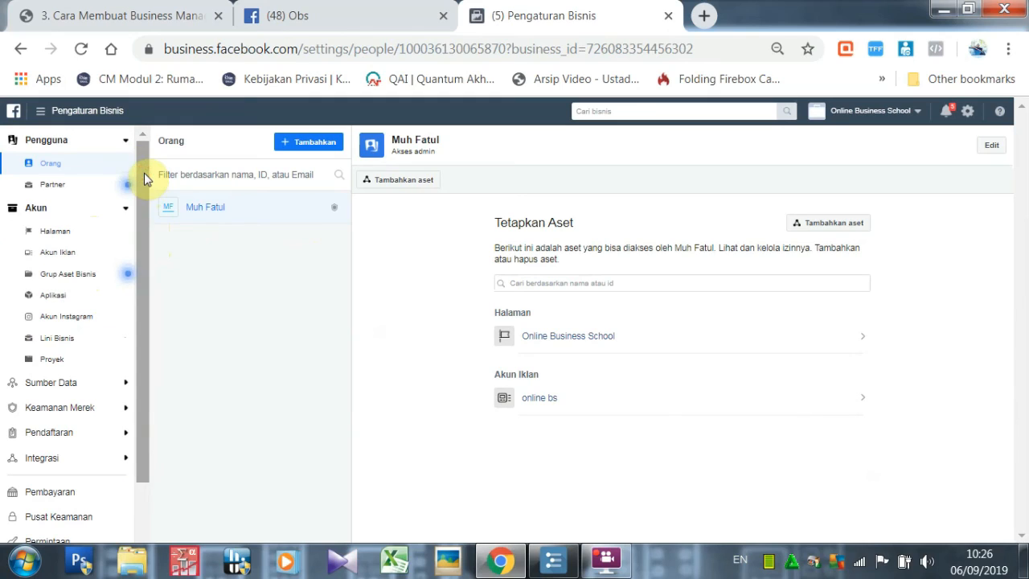